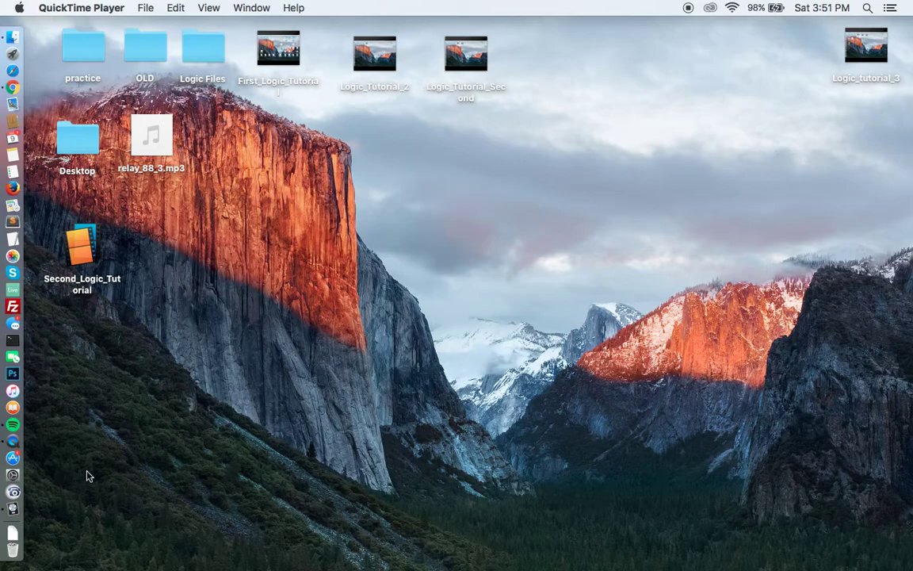
- Switch to Logic Pro X, create an Empty Project with one Alchemy software instrument track, and close the Musical Typing window
{"action": "left_click", "coordinate": [12, 509]}
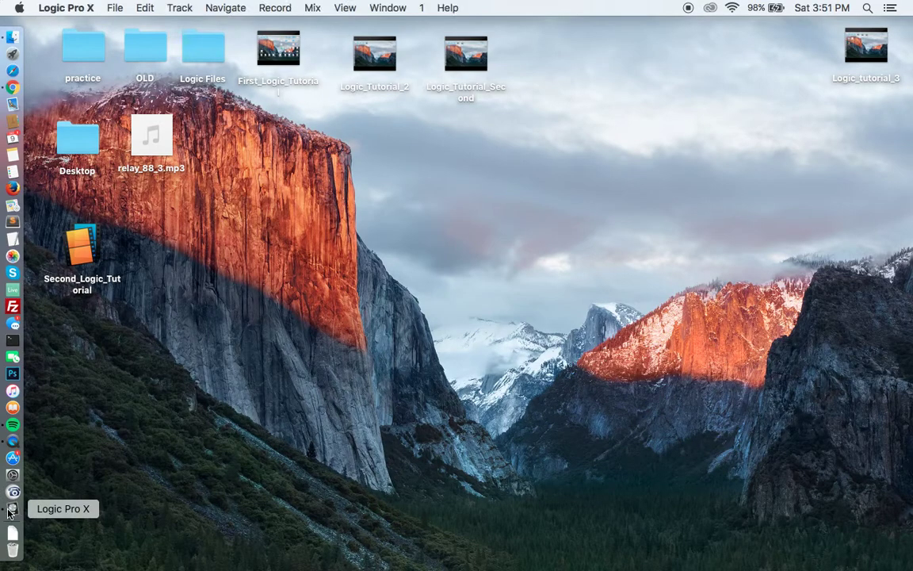
{"action": "left_click", "coordinate": [116, 7]}
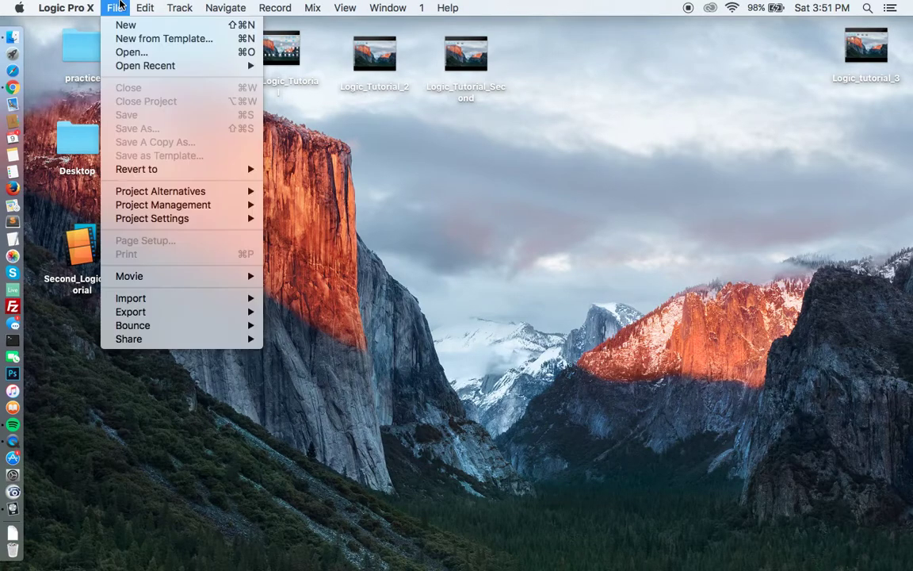
{"action": "left_click", "coordinate": [133, 41]}
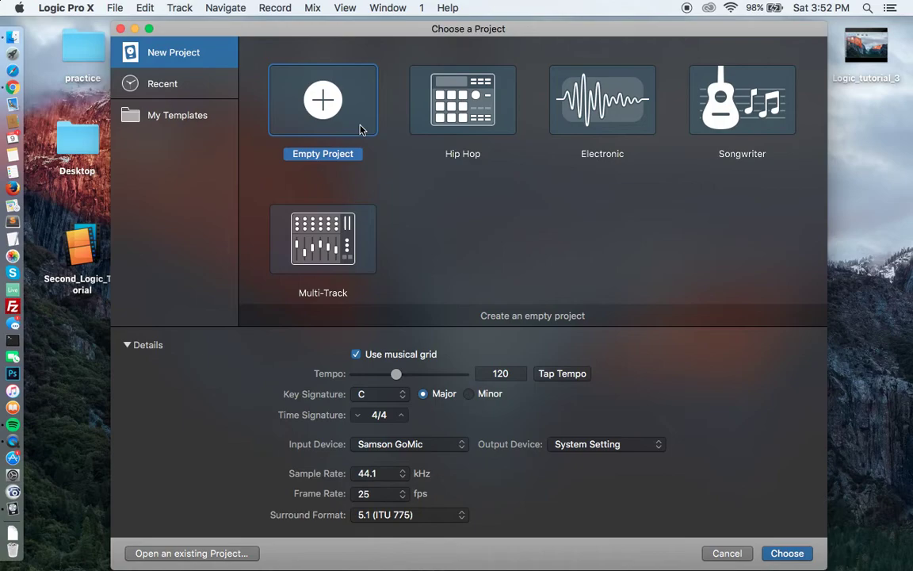
{"action": "left_click", "coordinate": [807, 554]}
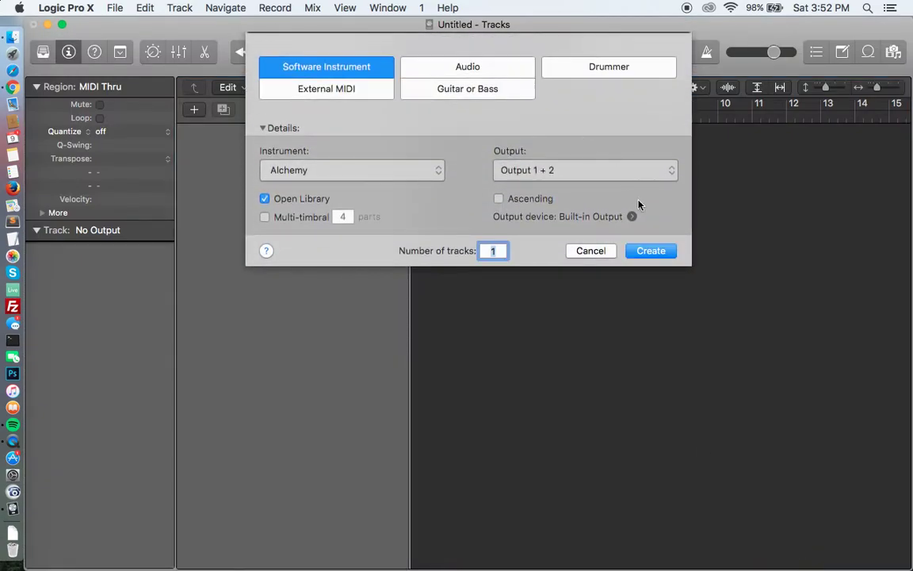
{"action": "left_click", "coordinate": [643, 254]}
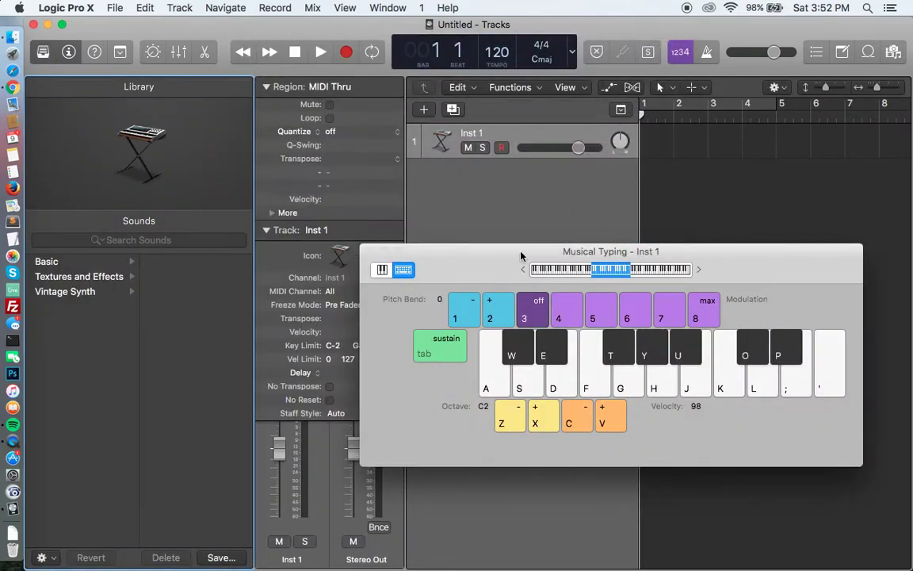
{"action": "left_click", "coordinate": [366, 254]}
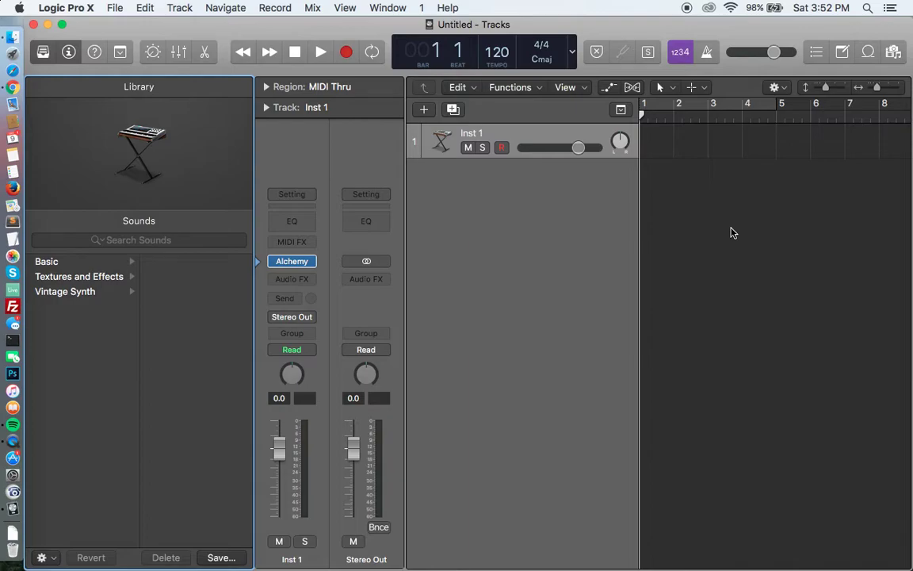
- Close the current project without saving and create a new one from the Hip Hop template
{"action": "left_click", "coordinate": [115, 7]}
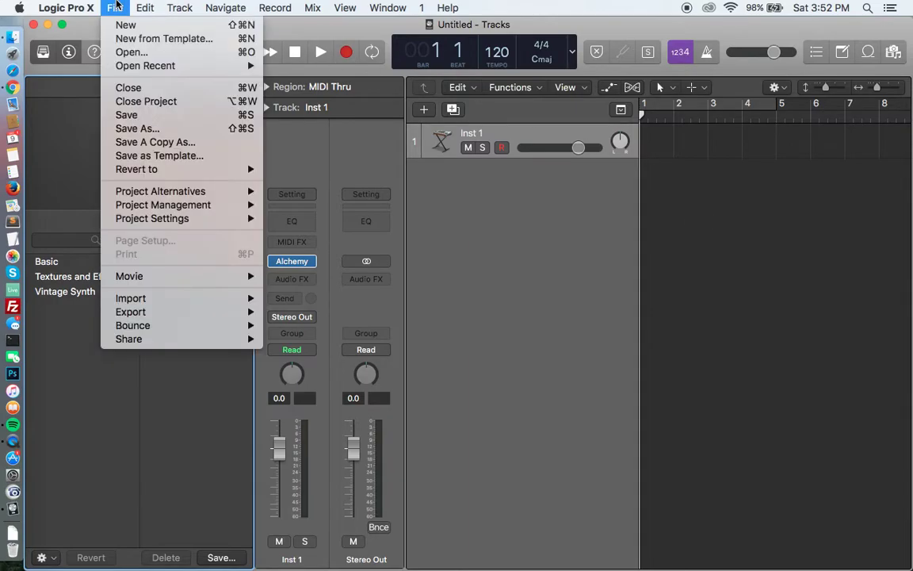
{"action": "left_click", "coordinate": [125, 38]}
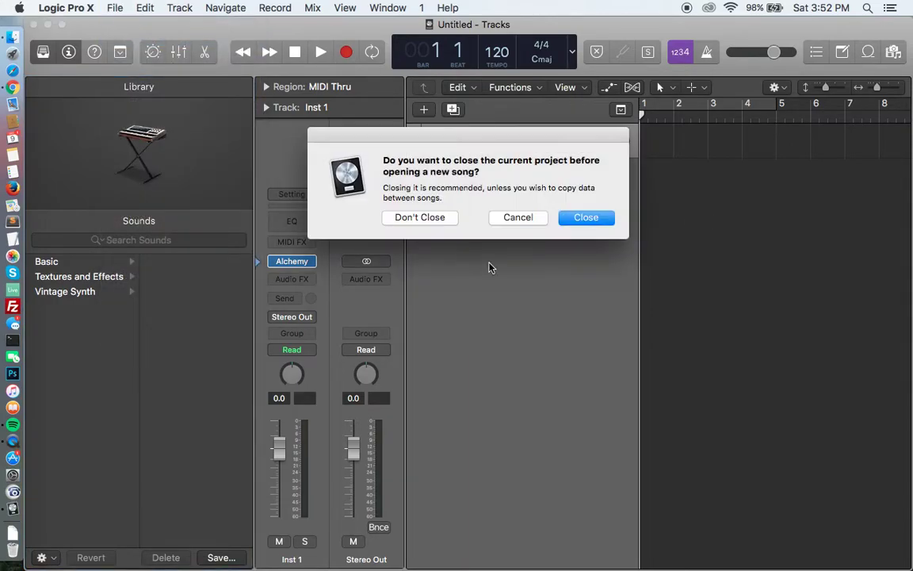
{"action": "left_click", "coordinate": [583, 221]}
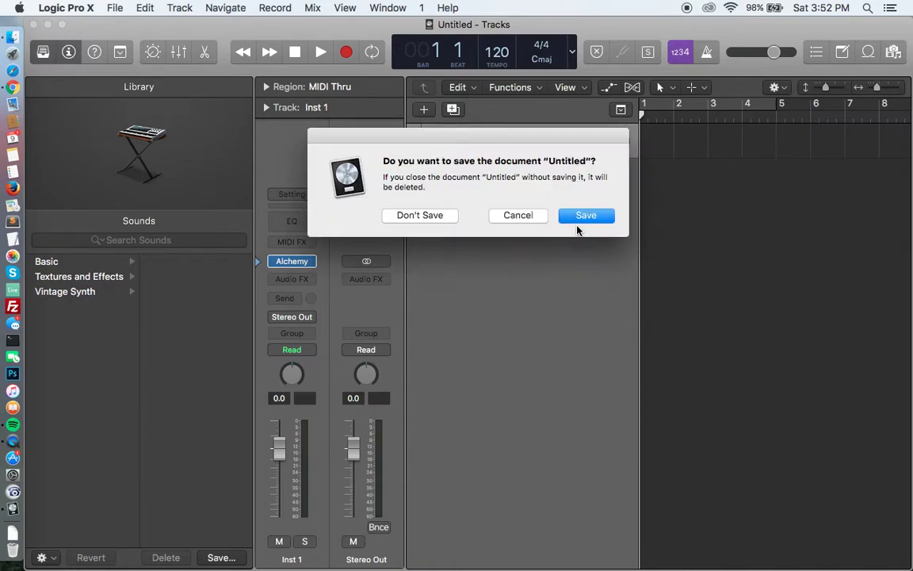
{"action": "left_click", "coordinate": [449, 220]}
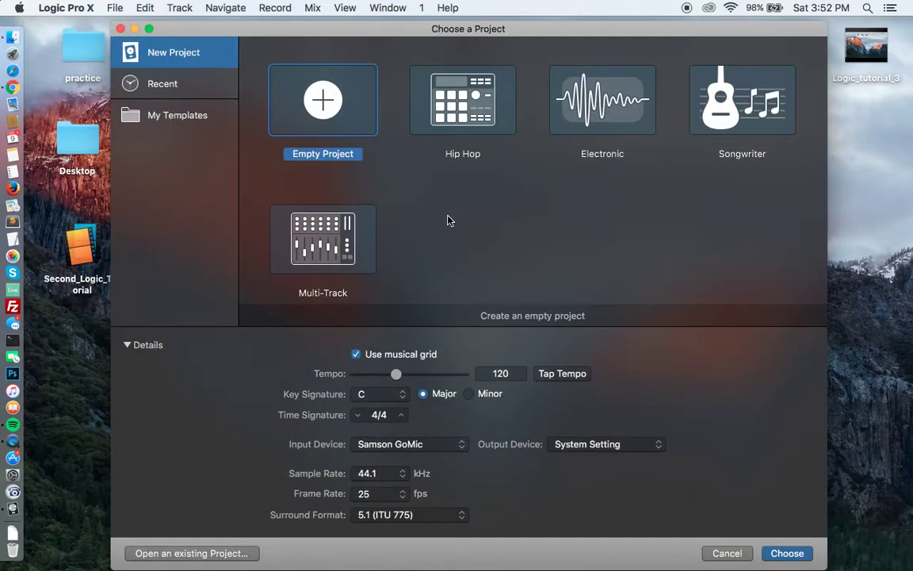
{"action": "left_click", "coordinate": [457, 105]}
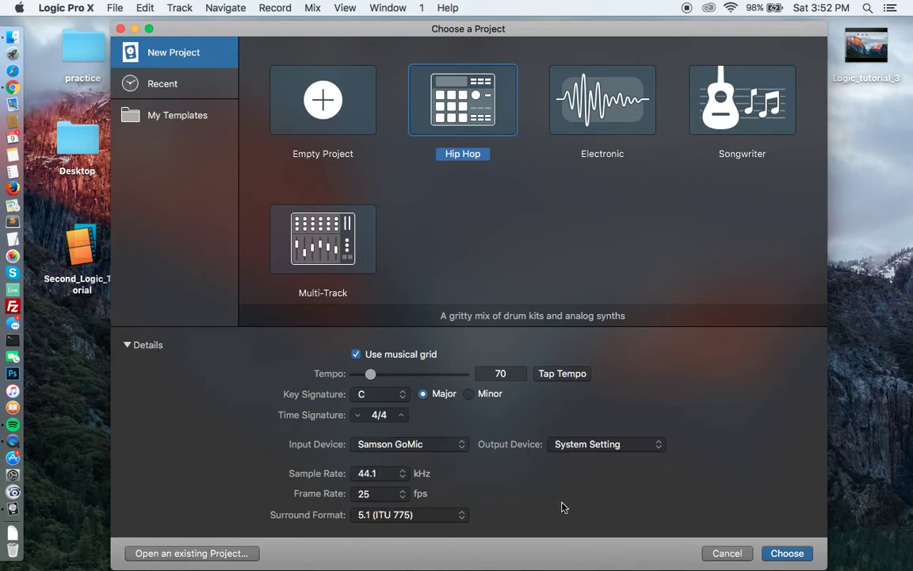
{"action": "left_click", "coordinate": [797, 554]}
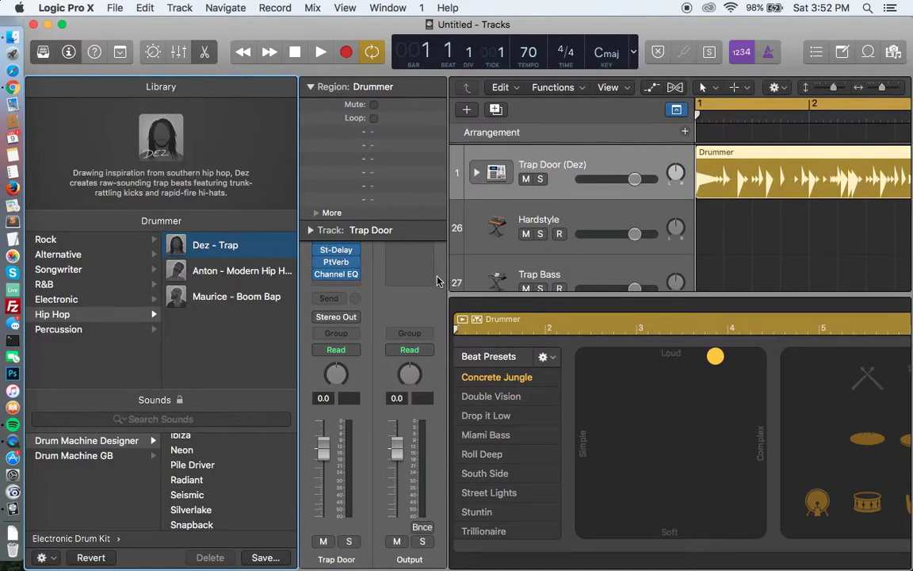
- Examine the Hip Hop template's tracks down to The Final Lead, and play back part of the Trap Door drummer region
{"action": "scroll", "coordinate": [750, 217], "scroll_direction": "down", "scroll_amount": 10}
{"action": "scroll", "coordinate": [750, 221], "scroll_direction": "up", "scroll_amount": 10}
{"action": "scroll", "coordinate": [750, 221], "scroll_direction": "down", "scroll_amount": 4}
{"action": "scroll", "coordinate": [750, 221], "scroll_direction": "up", "scroll_amount": 5}
{"action": "scroll", "coordinate": [750, 221], "scroll_direction": "down", "scroll_amount": 5}
{"action": "scroll", "coordinate": [750, 221], "scroll_direction": "up", "scroll_amount": 2}
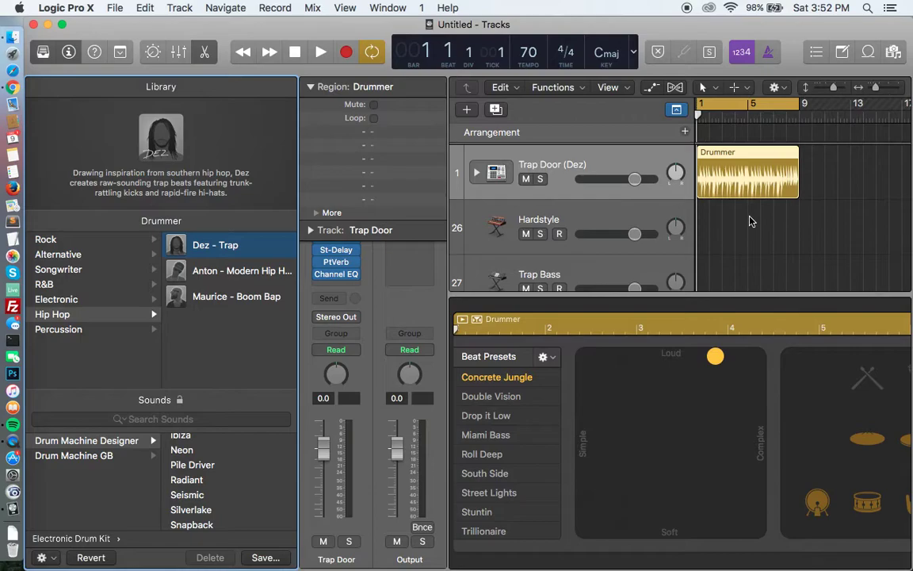
{"action": "scroll", "coordinate": [750, 221], "scroll_direction": "down", "scroll_amount": 10}
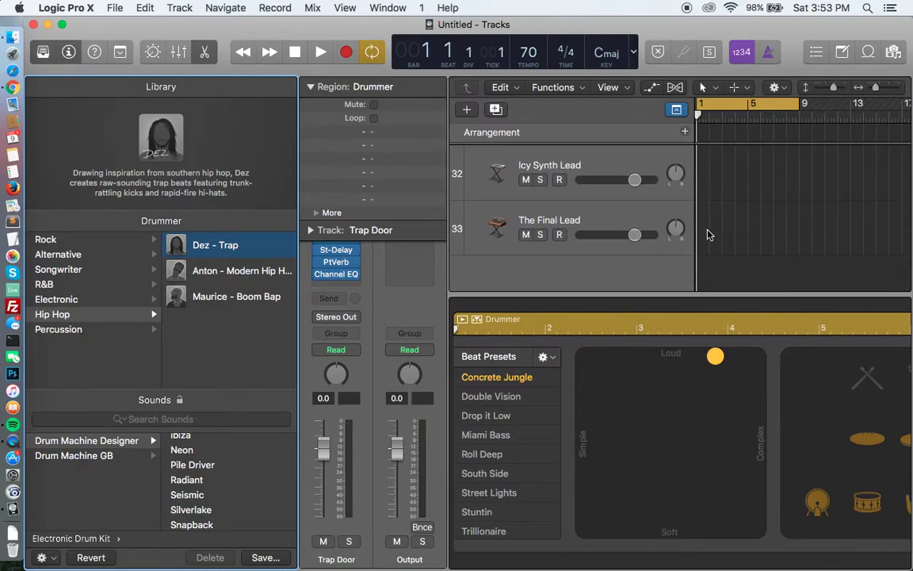
{"action": "scroll", "coordinate": [653, 226], "scroll_direction": "up", "scroll_amount": 10}
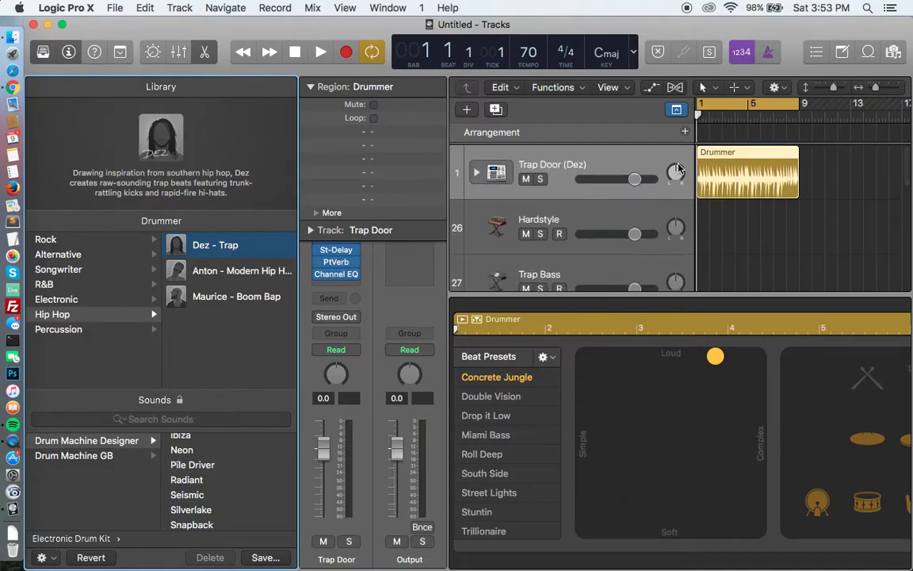
{"action": "key", "text": "space"}
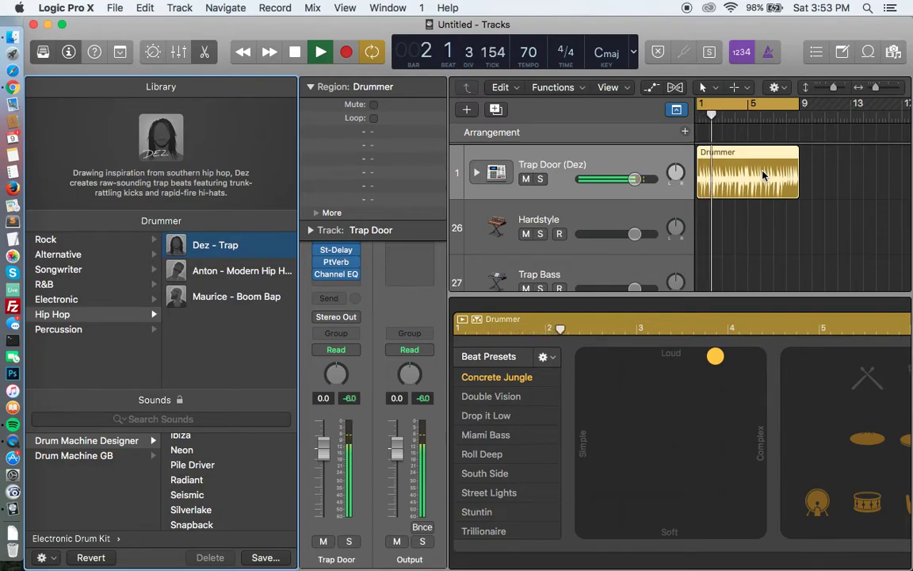
{"action": "left_click", "coordinate": [698, 141]}
- Create an empty MIDI region at bar 1 on the Hardstyle track and open it in the Piano Roll
{"action": "scroll", "coordinate": [698, 146], "scroll_direction": "down", "scroll_amount": 2}
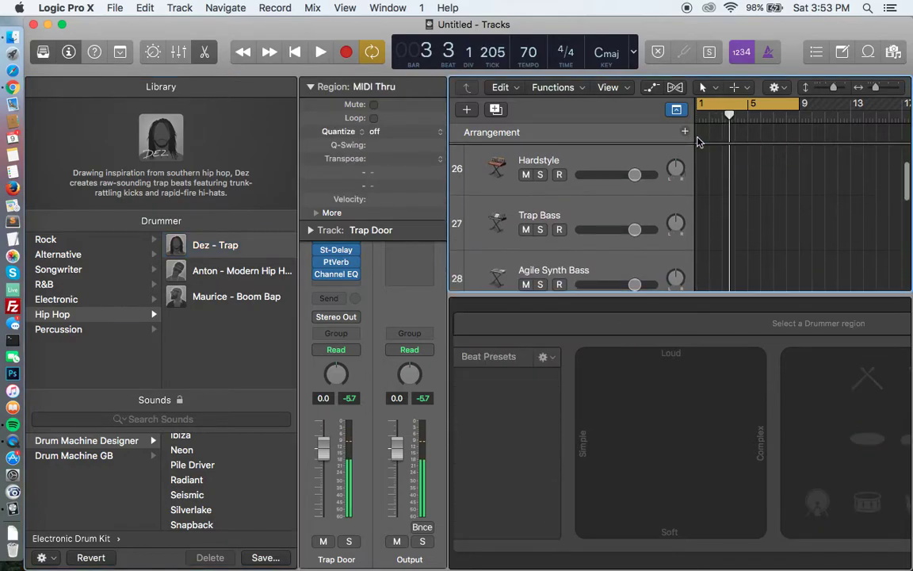
{"action": "right_click", "coordinate": [705, 185]}
{"action": "left_click", "coordinate": [746, 194]}
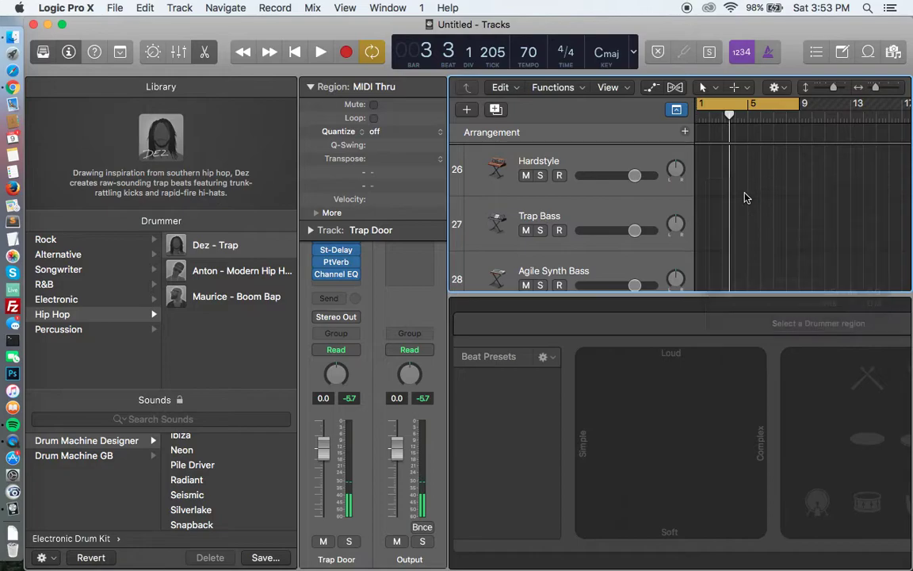
{"action": "right_click", "coordinate": [706, 177]}
{"action": "left_click", "coordinate": [718, 178]}
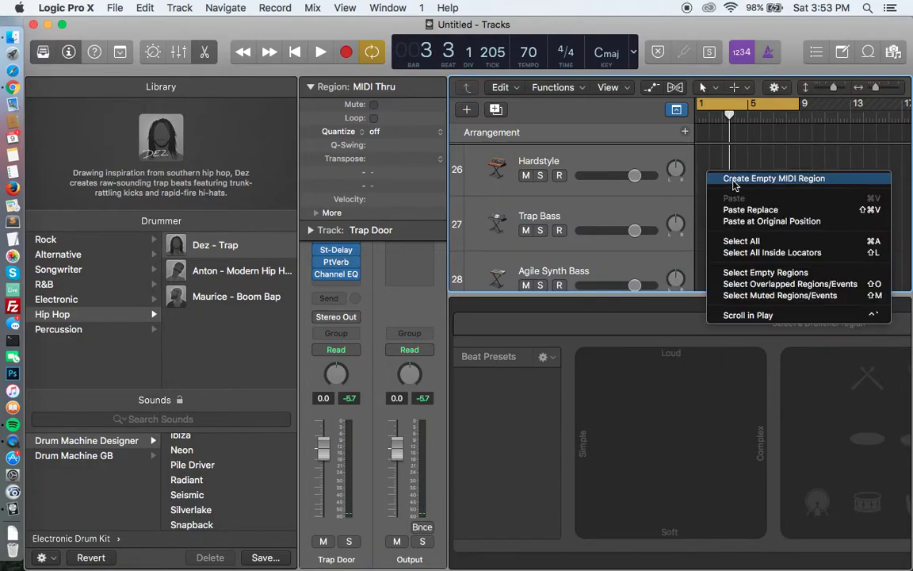
{"action": "double_click", "coordinate": [704, 186]}
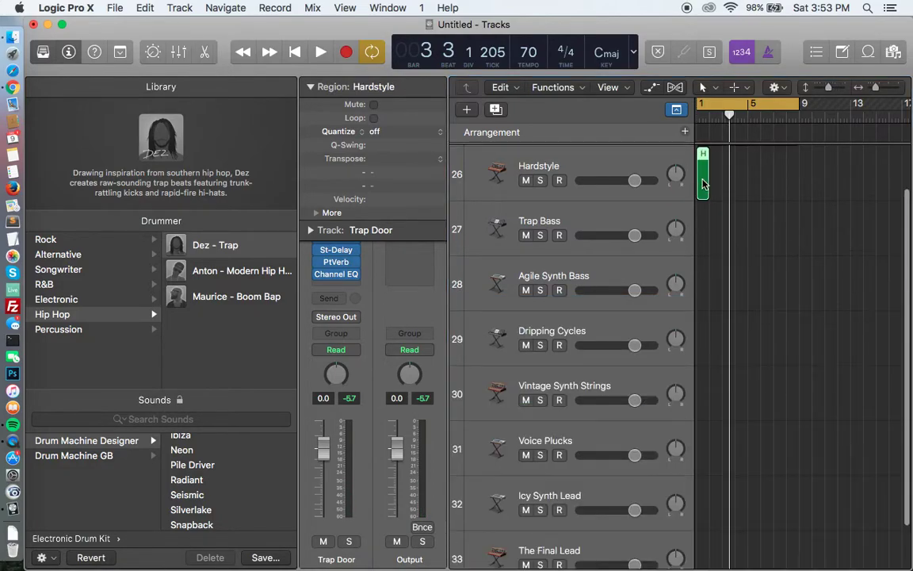
{"action": "double_click", "coordinate": [704, 187]}
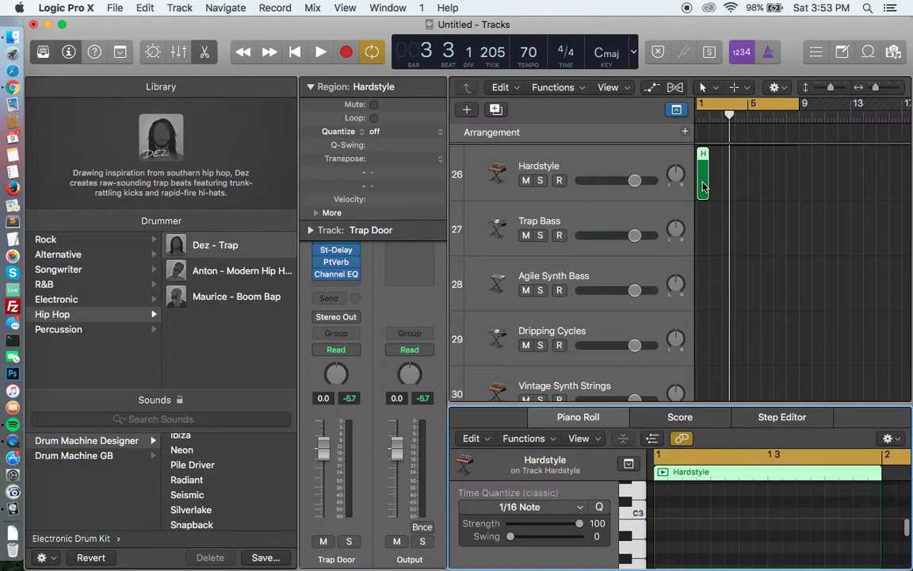
- Audition the Hardstyle instrument on the Piano Roll's keyboard and look through the template's remaining instrument tracks
{"action": "left_click", "coordinate": [635, 514]}
{"action": "scroll", "coordinate": [639, 539], "scroll_direction": "up", "scroll_amount": 3}
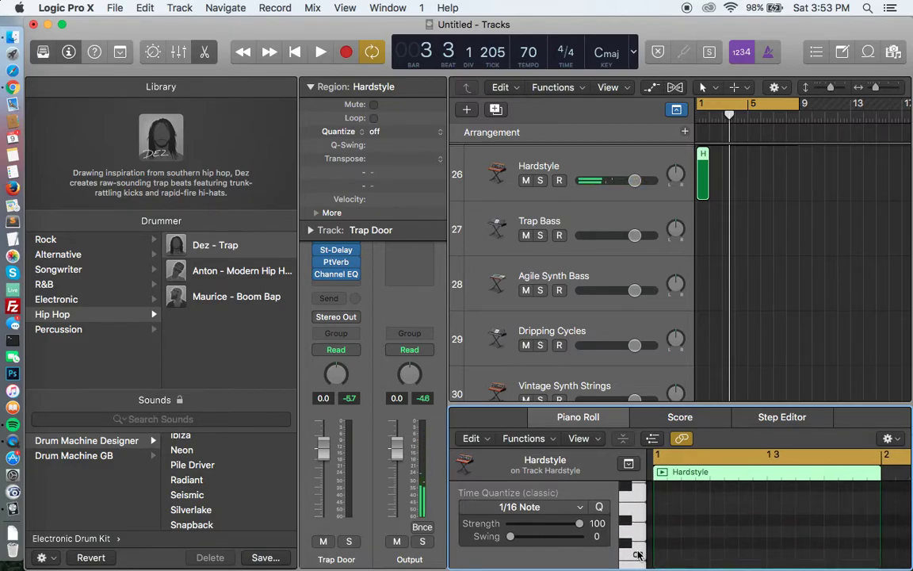
{"action": "scroll", "coordinate": [591, 289], "scroll_direction": "down", "scroll_amount": 5}
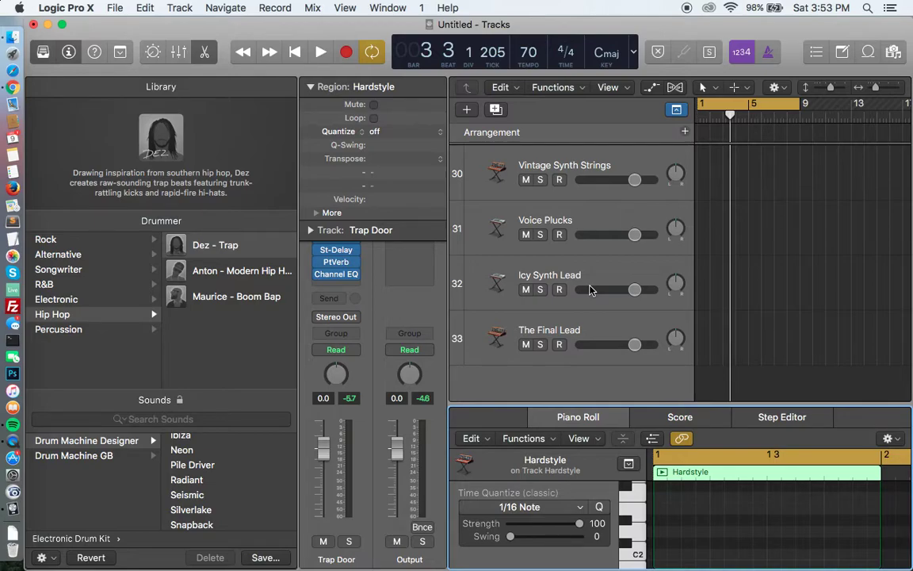
{"action": "scroll", "coordinate": [591, 289], "scroll_direction": "up", "scroll_amount": 5}
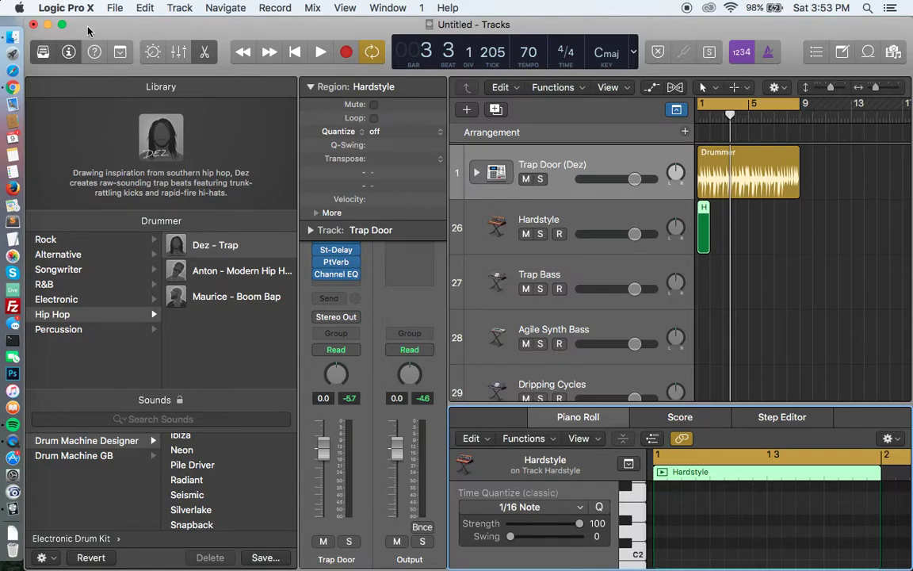
- Close the Hip Hop project without saving and create a new project from the Electronic template
{"action": "left_click", "coordinate": [33, 25]}
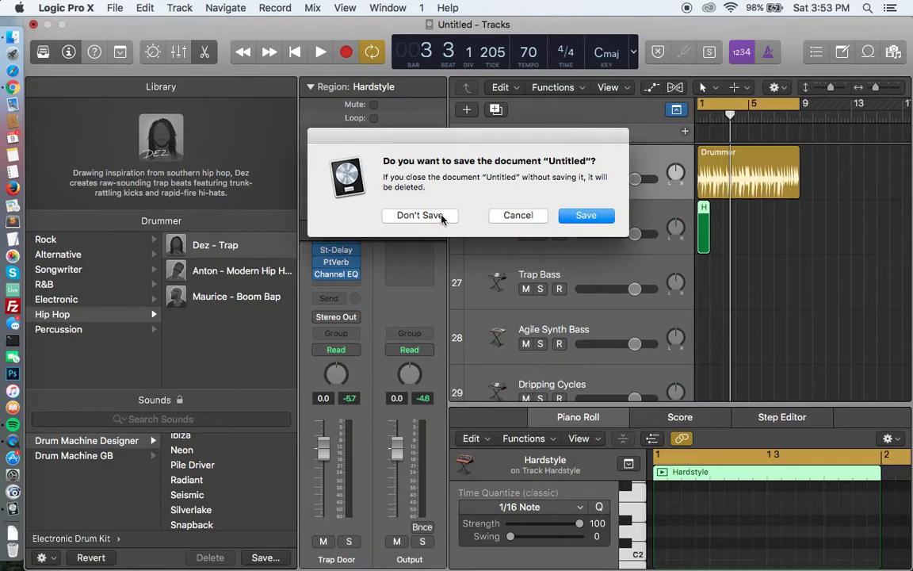
{"action": "left_click", "coordinate": [401, 194]}
{"action": "left_click", "coordinate": [115, 8]}
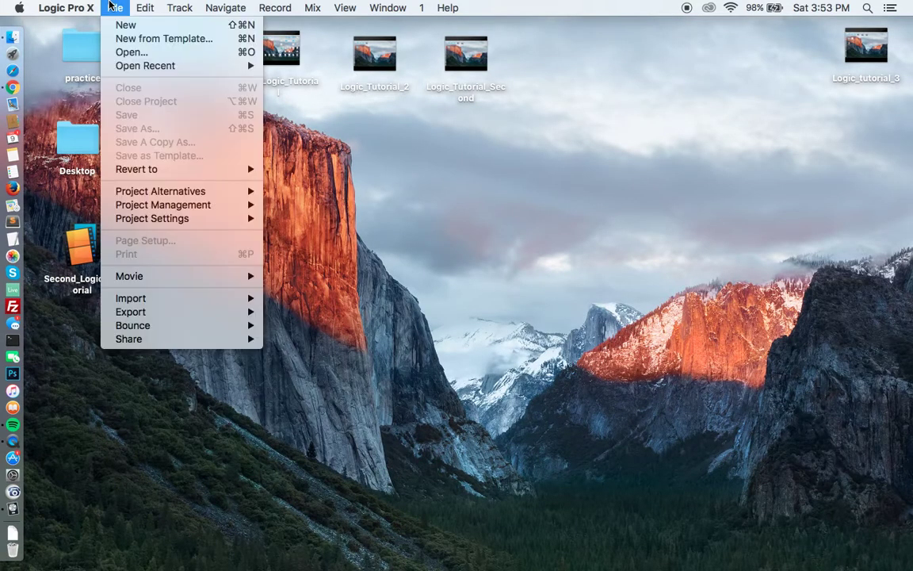
{"action": "left_click", "coordinate": [154, 45]}
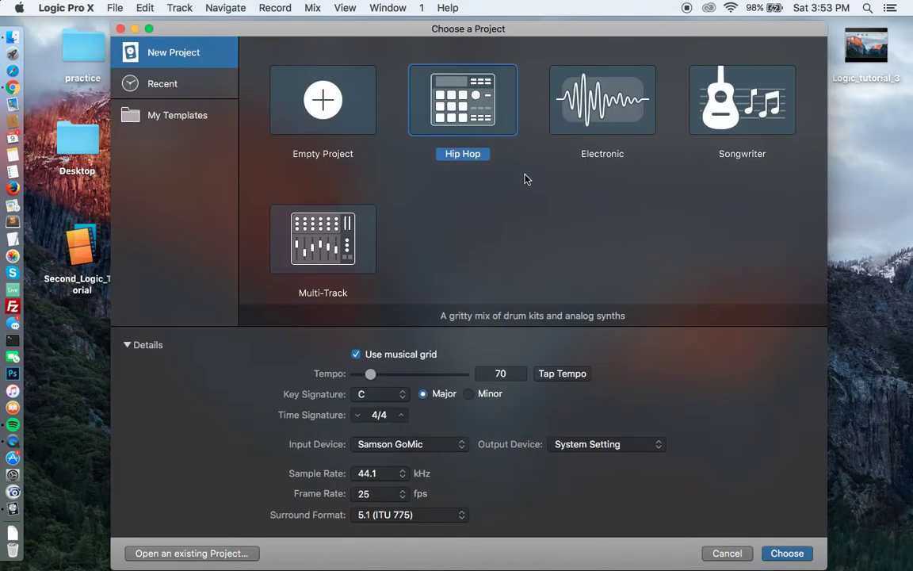
{"action": "left_click", "coordinate": [616, 123]}
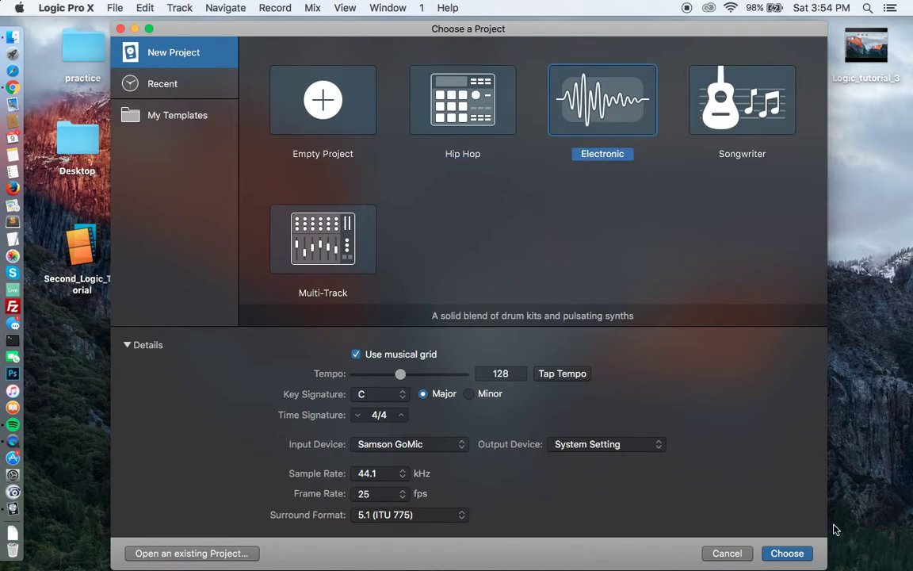
{"action": "left_click", "coordinate": [785, 553]}
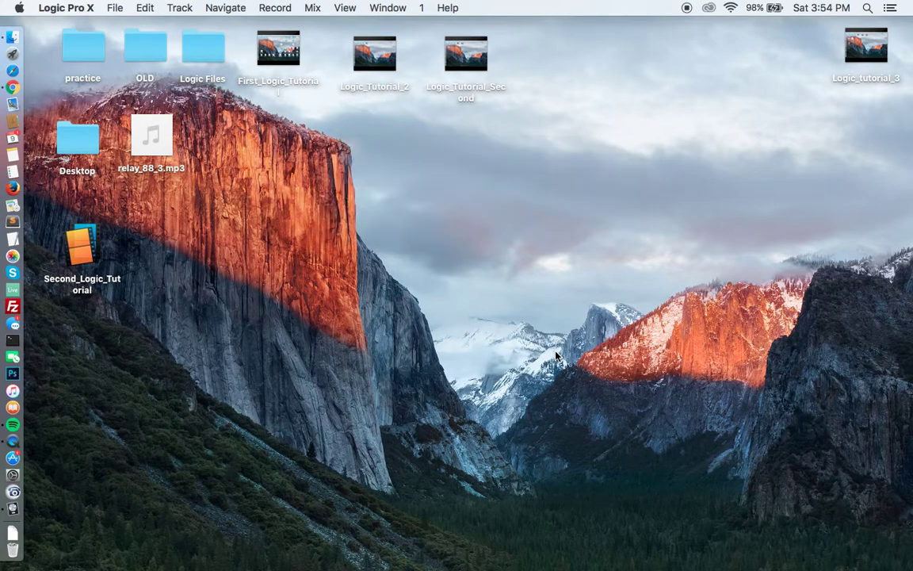
- Look over the Electronic template's tracks and play the Big Room drummer region from the start
{"action": "scroll", "coordinate": [731, 222], "scroll_direction": "down", "scroll_amount": 8}
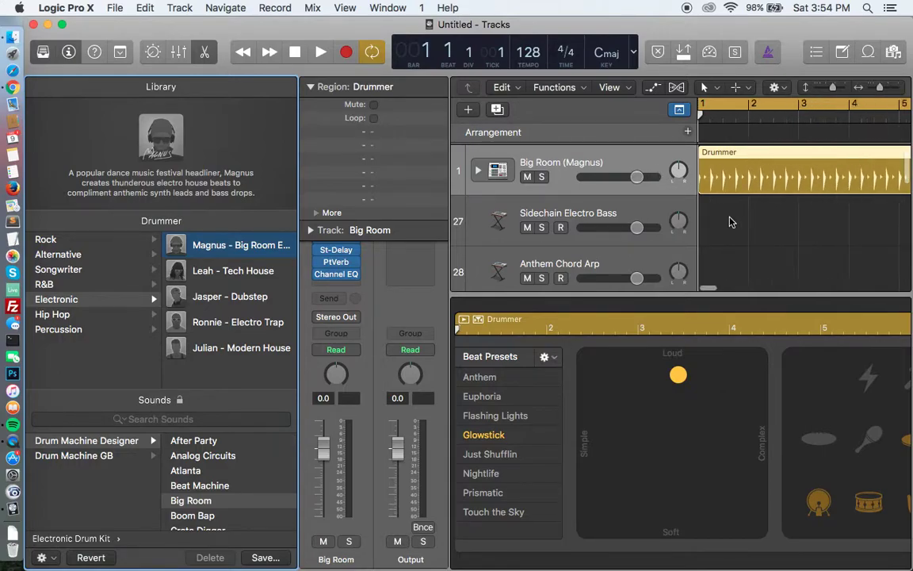
{"action": "scroll", "coordinate": [731, 222], "scroll_direction": "up", "scroll_amount": 6}
{"action": "scroll", "coordinate": [731, 222], "scroll_direction": "up", "scroll_amount": 1}
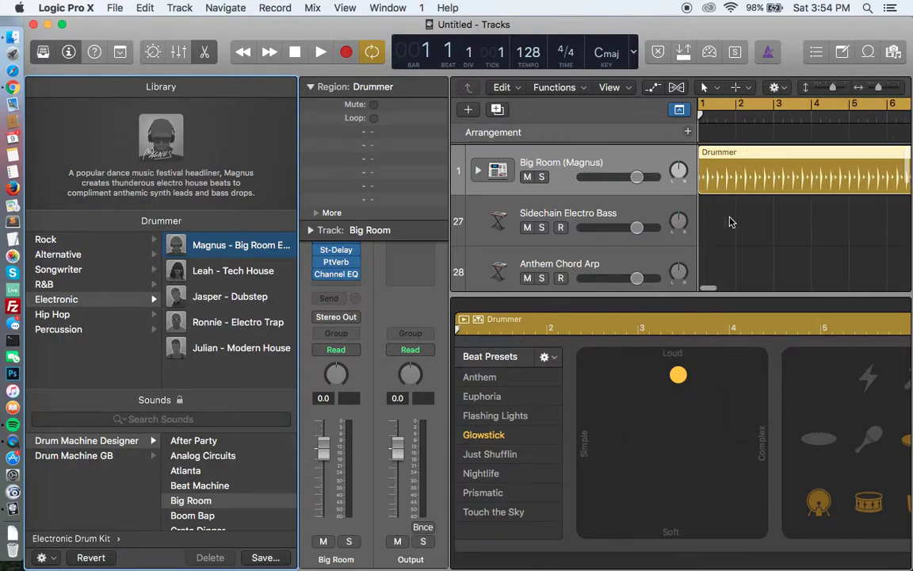
{"action": "key", "text": "space"}
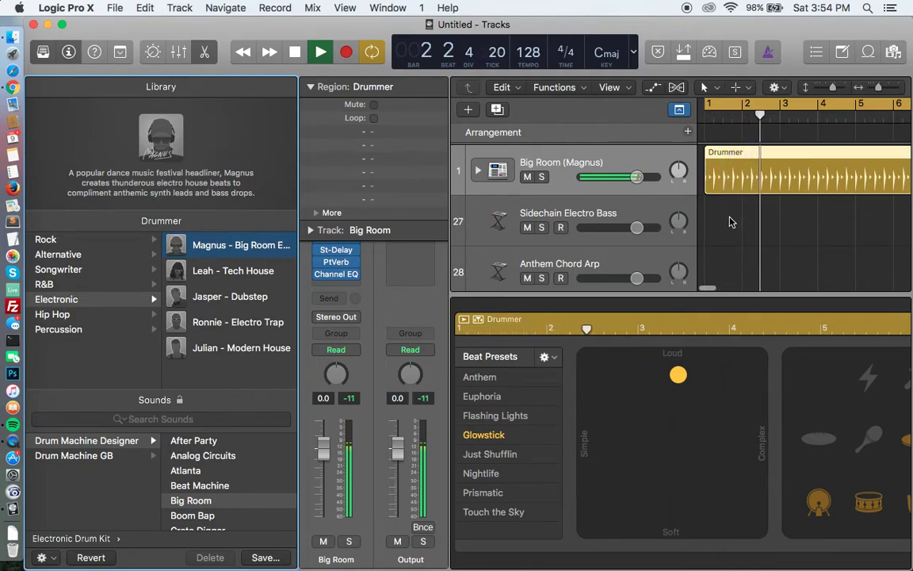
- Stop playback and create an empty MIDI region at bar 1 on the Anthemic Sync Lead track
{"action": "scroll", "coordinate": [731, 222], "scroll_direction": "down", "scroll_amount": 4}
{"action": "scroll", "coordinate": [731, 222], "scroll_direction": "down", "scroll_amount": 2}
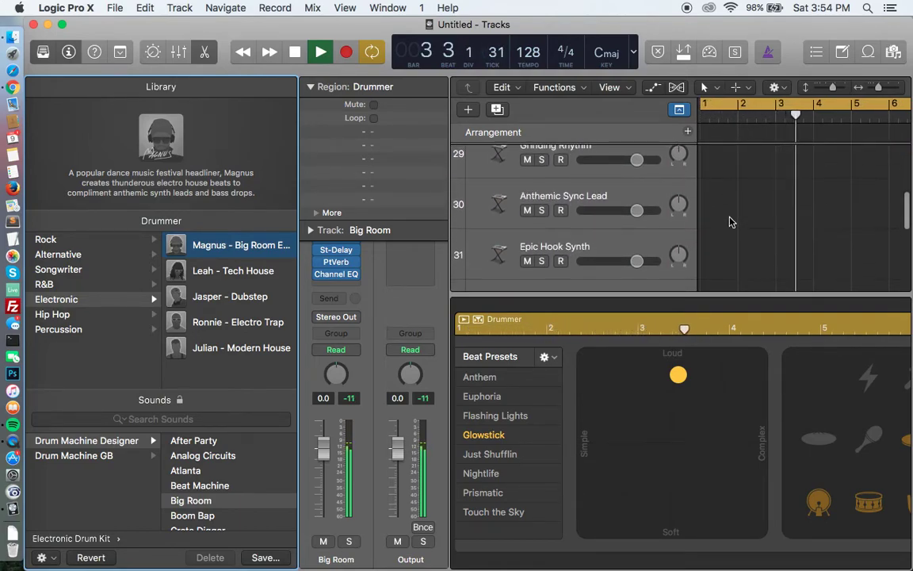
{"action": "key", "text": "space"}
{"action": "right_click", "coordinate": [722, 211]}
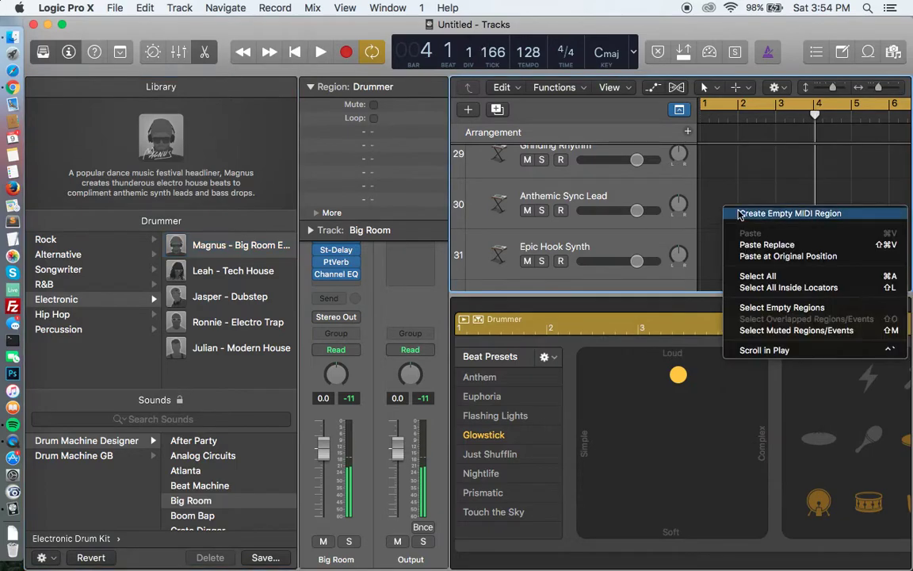
{"action": "left_click", "coordinate": [740, 211]}
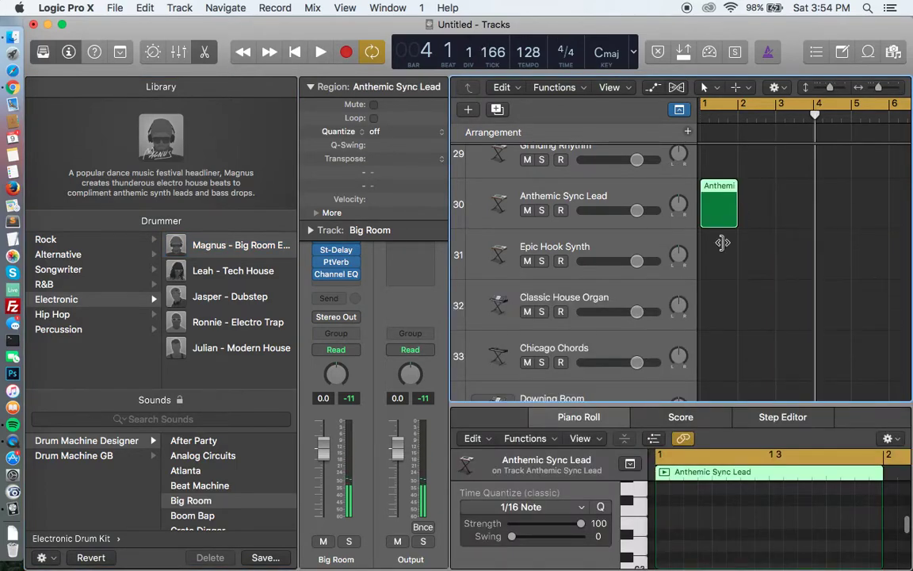
- Audition the Anthemic Sync Lead instrument by playing several notes around C3 on the Piano Roll's keyboard
{"action": "left_click", "coordinate": [641, 539]}
{"action": "scroll", "coordinate": [640, 547], "scroll_direction": "down", "scroll_amount": 2}
{"action": "left_click", "coordinate": [642, 540]}
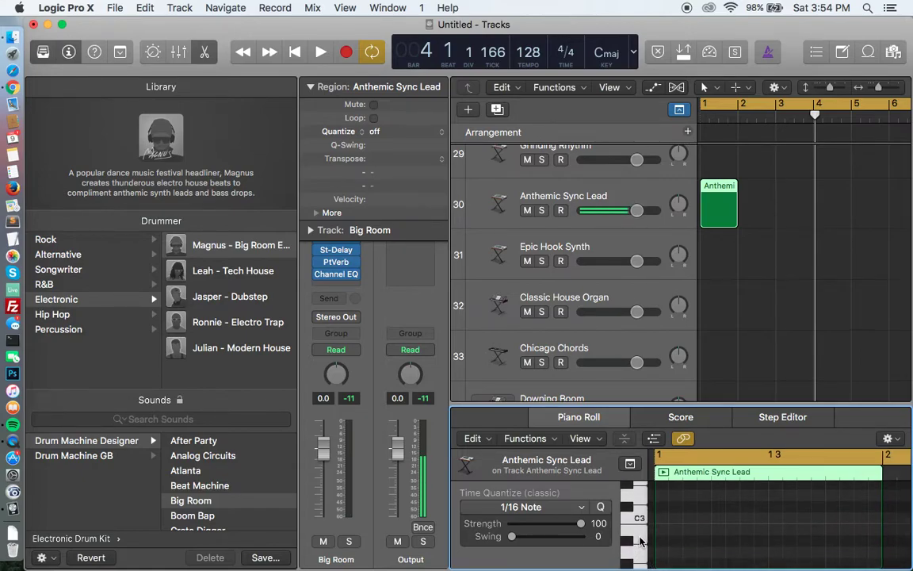
{"action": "left_click", "coordinate": [643, 560]}
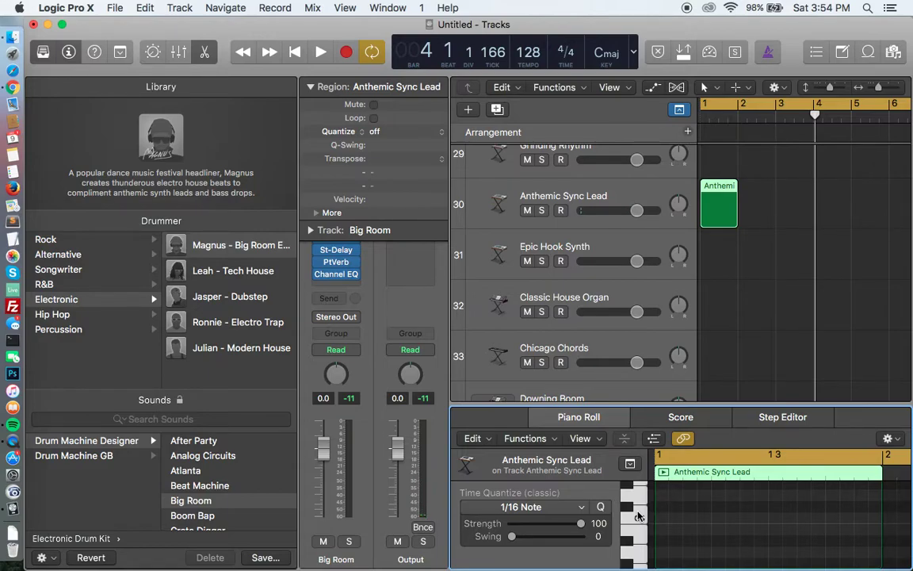
- Close the Electronic project without saving and create a new project from the Songwriter template
{"action": "left_click", "coordinate": [35, 25]}
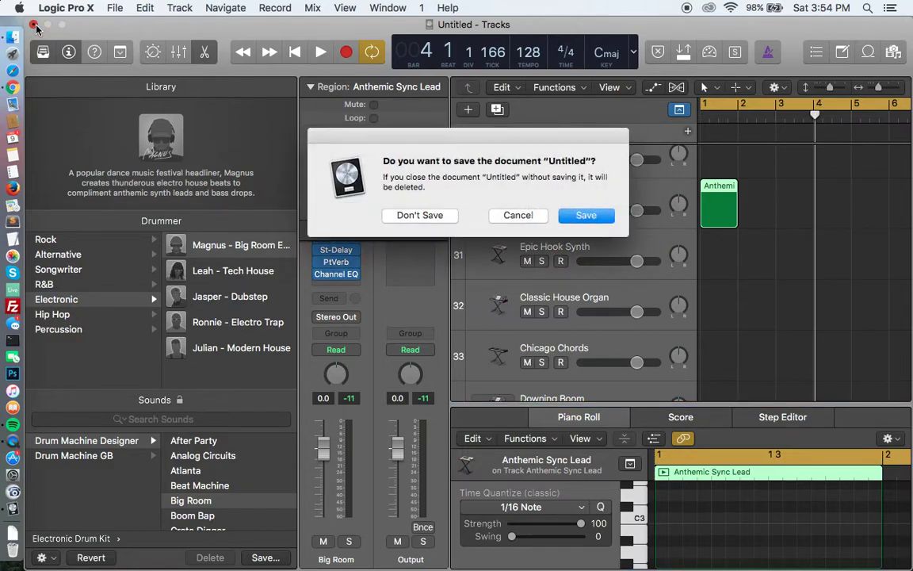
{"action": "left_click", "coordinate": [428, 215]}
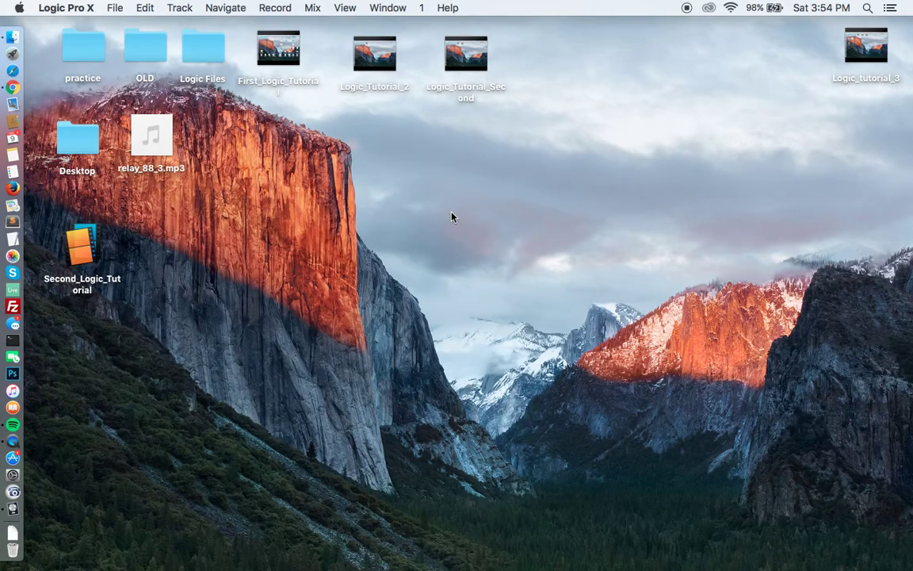
{"action": "left_click", "coordinate": [116, 8]}
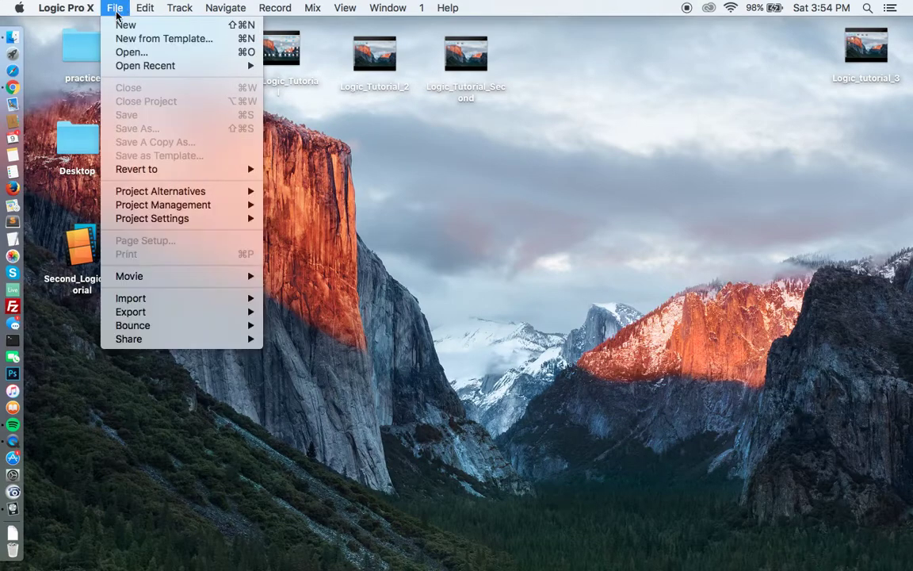
{"action": "left_click", "coordinate": [111, 38]}
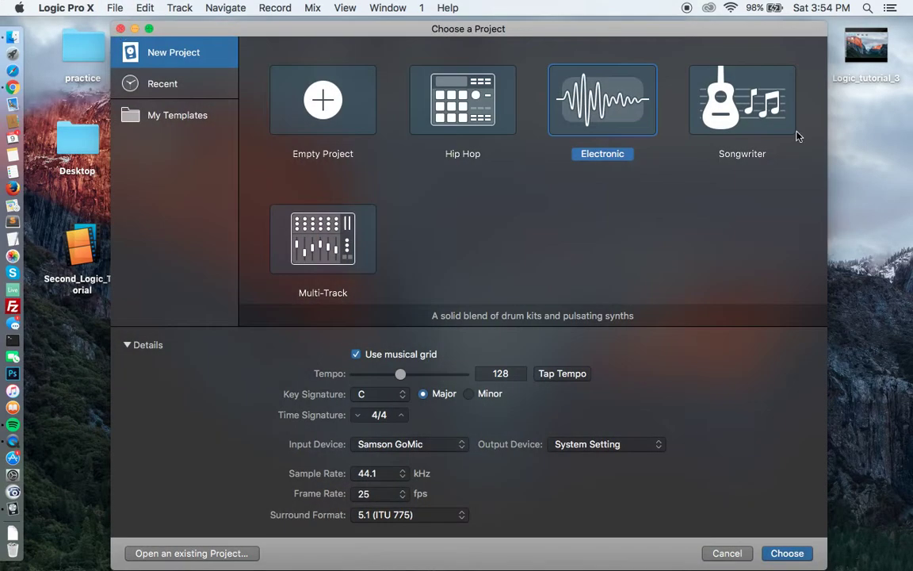
{"action": "left_click", "coordinate": [750, 125]}
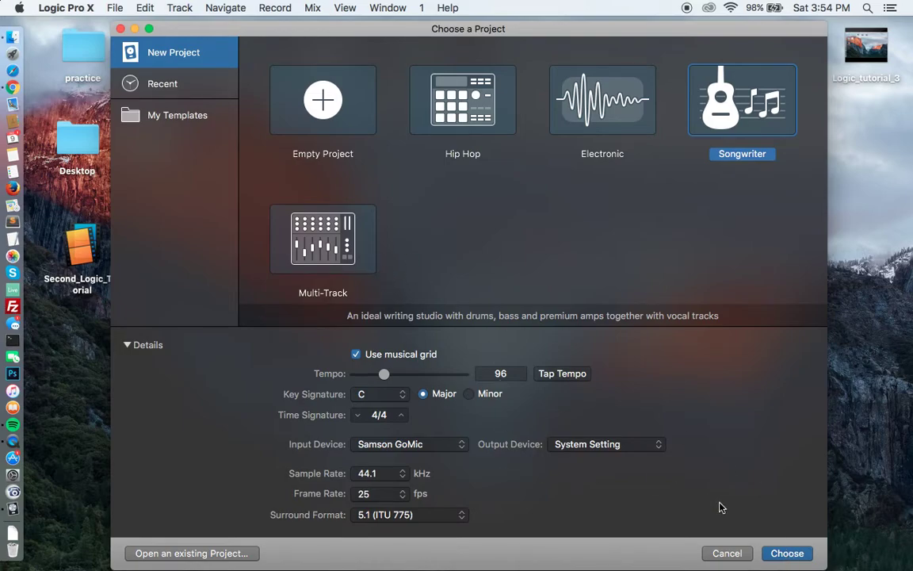
{"action": "left_click", "coordinate": [782, 557]}
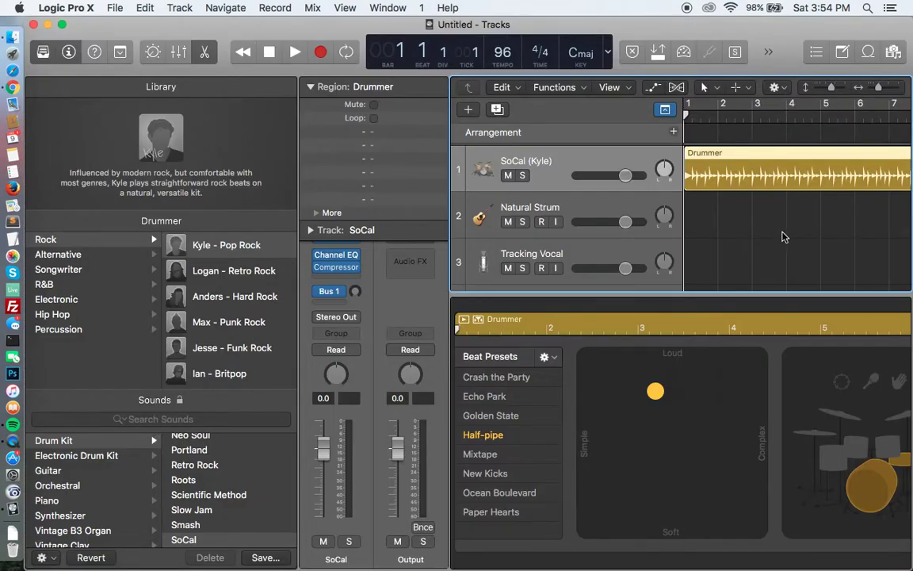
- Record-enable the Tracking Vocal track, attempt a recording, and create a software instrument track using the drummer's SoCal kit
{"action": "scroll", "coordinate": [782, 237], "scroll_direction": "down", "scroll_amount": 5}
{"action": "scroll", "coordinate": [783, 237], "scroll_direction": "down", "scroll_amount": 2}
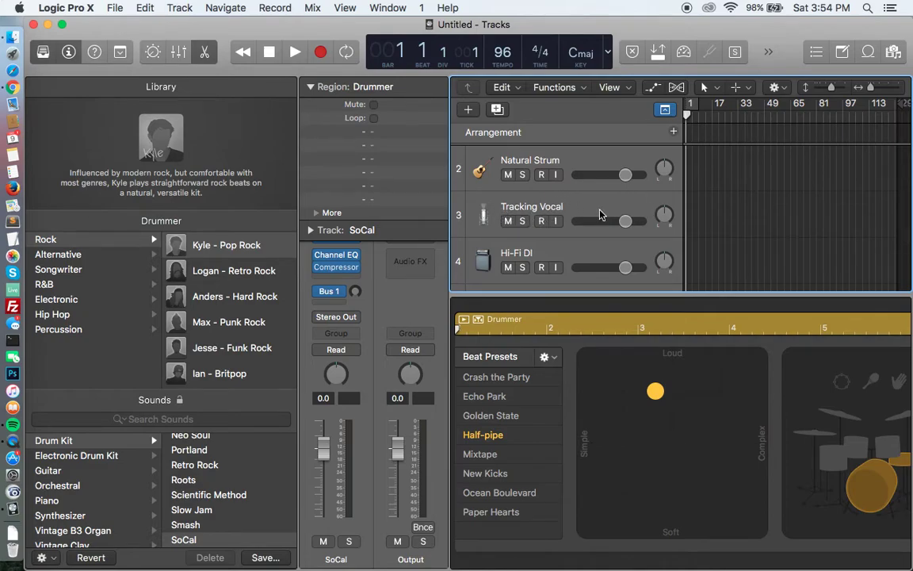
{"action": "left_click", "coordinate": [542, 222]}
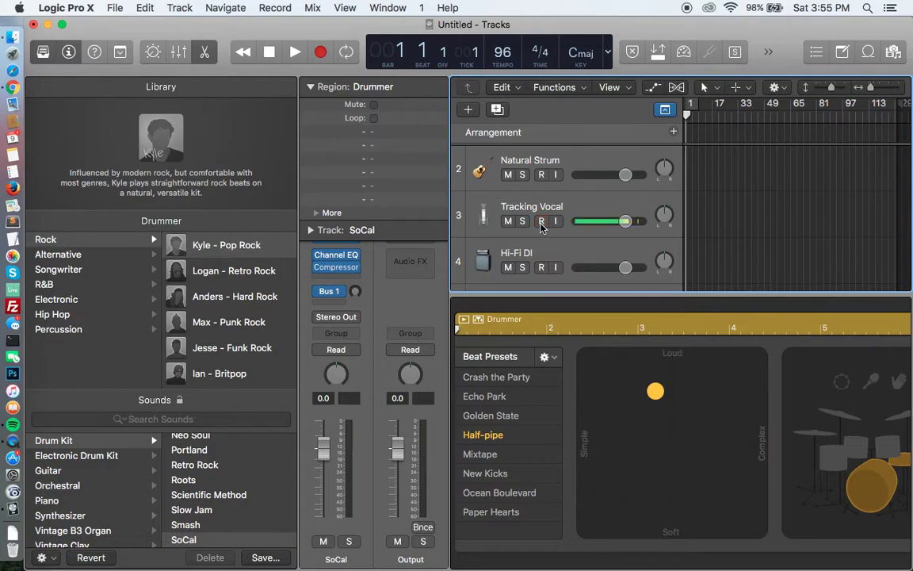
{"action": "left_click", "coordinate": [542, 222]}
{"action": "key", "text": "r"}
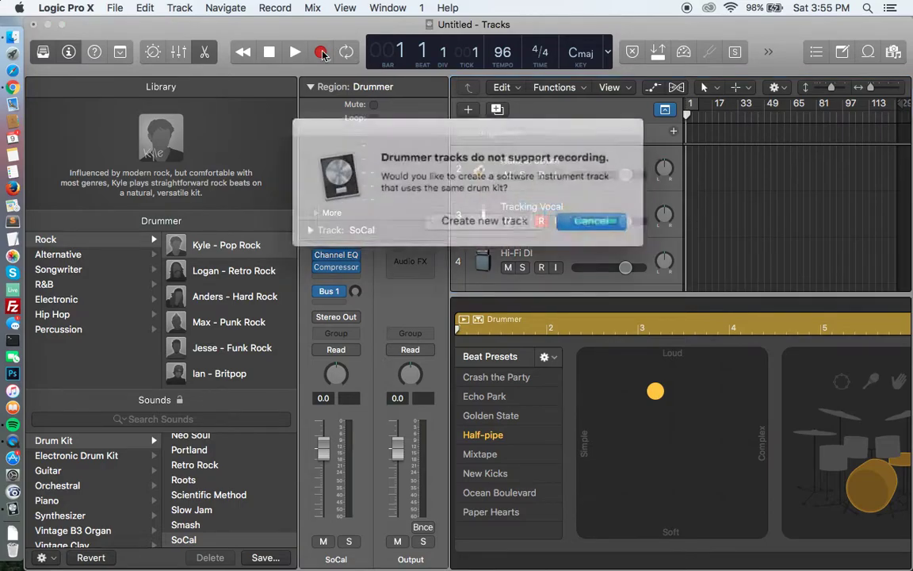
{"action": "left_click", "coordinate": [480, 215]}
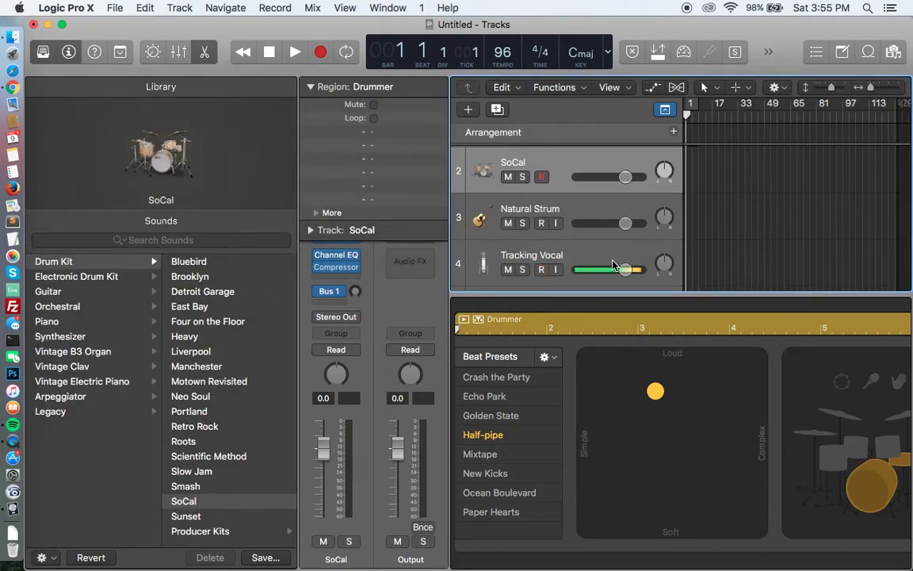
- Look over the Songwriter template's remaining tracks and move the playhead to about bar 71 and back to the start
{"action": "scroll", "coordinate": [695, 284], "scroll_direction": "down", "scroll_amount": 1}
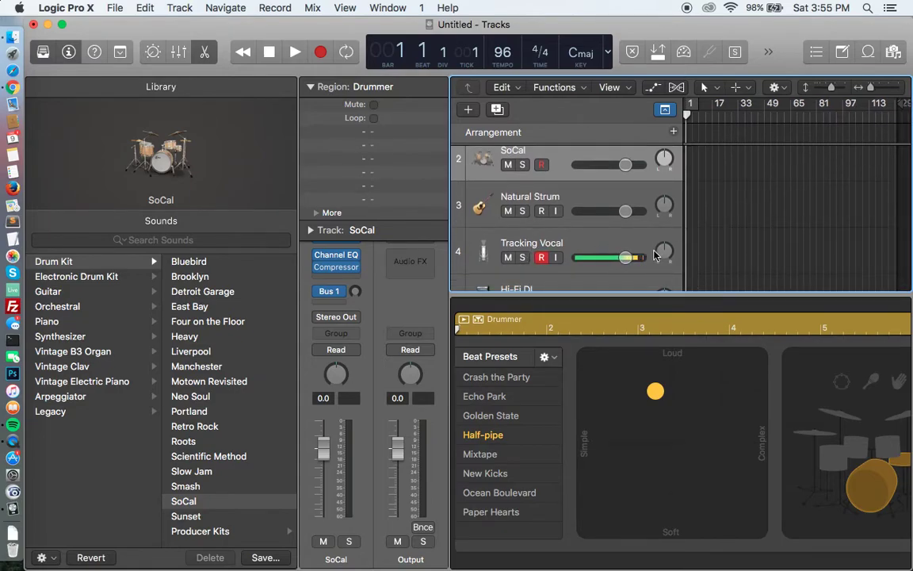
{"action": "scroll", "coordinate": [657, 256], "scroll_direction": "down", "scroll_amount": 3}
{"action": "scroll", "coordinate": [657, 257], "scroll_direction": "down", "scroll_amount": 1}
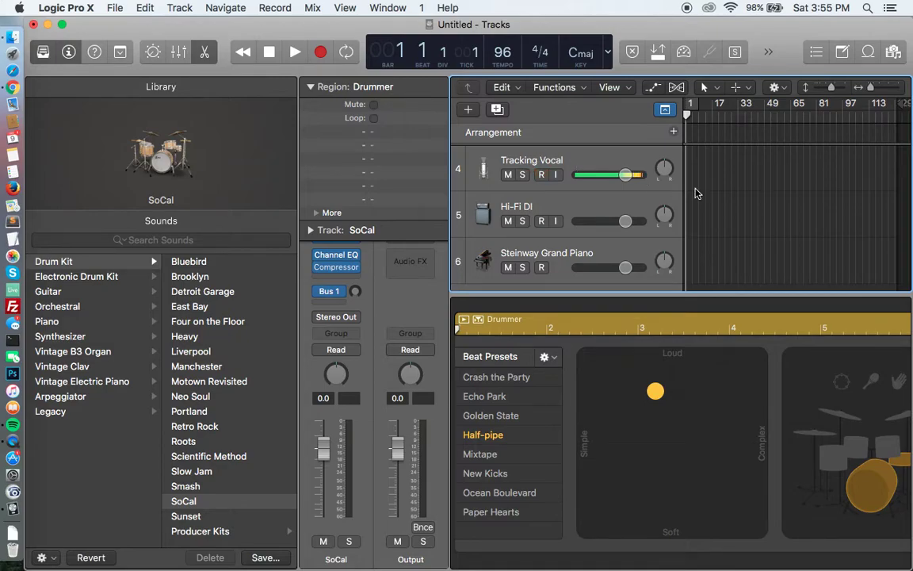
{"action": "scroll", "coordinate": [687, 115], "scroll_direction": "left", "scroll_amount": 1}
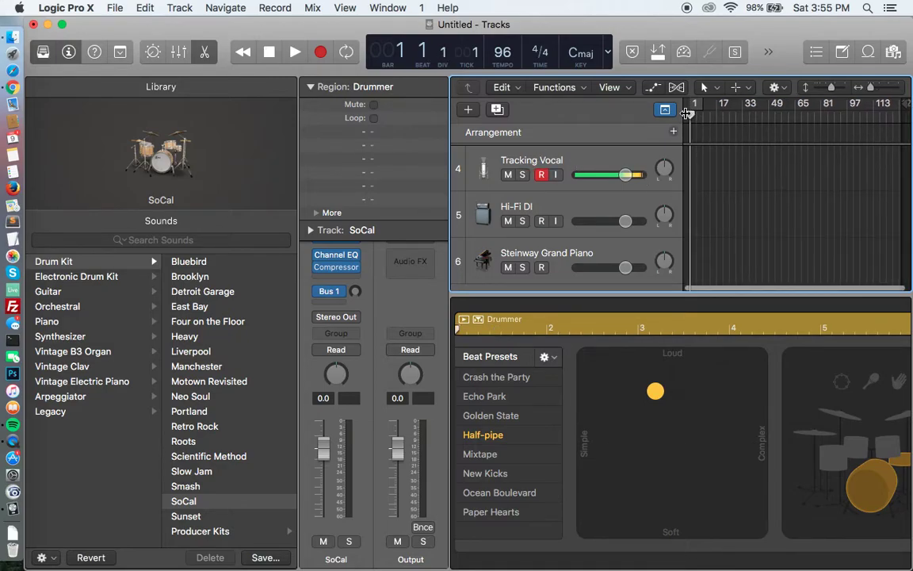
{"action": "left_click_drag", "start_coordinate": [686, 114], "coordinate": [812, 115]}
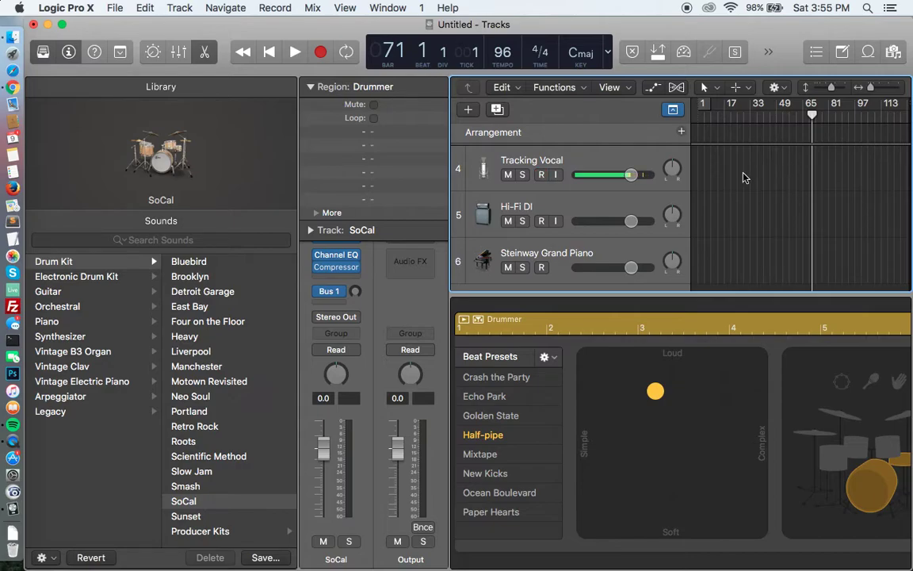
{"action": "left_click_drag", "start_coordinate": [812, 115], "coordinate": [730, 116]}
{"action": "key", "text": "Return"}
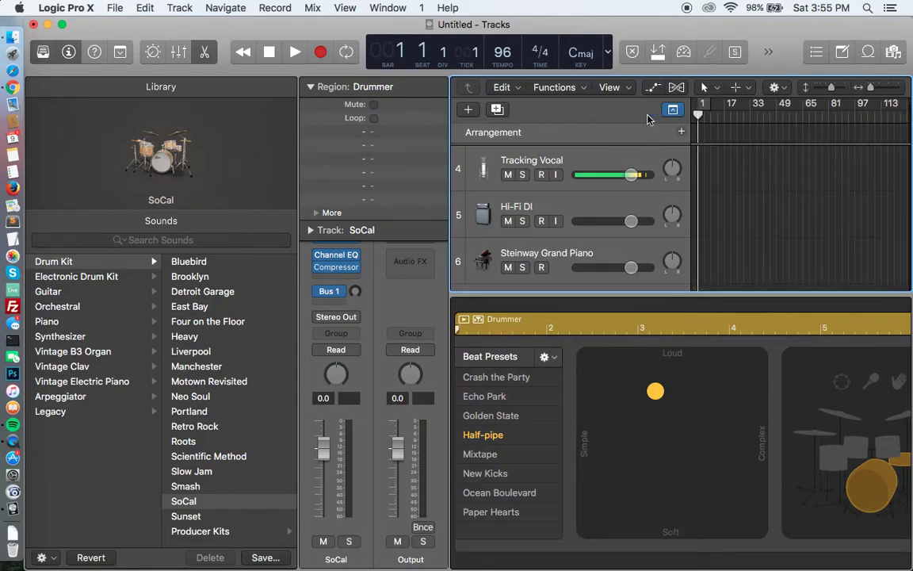
- Close the Songwriter project without saving and create a new project from the Multi-Track template
{"action": "left_click", "coordinate": [33, 24]}
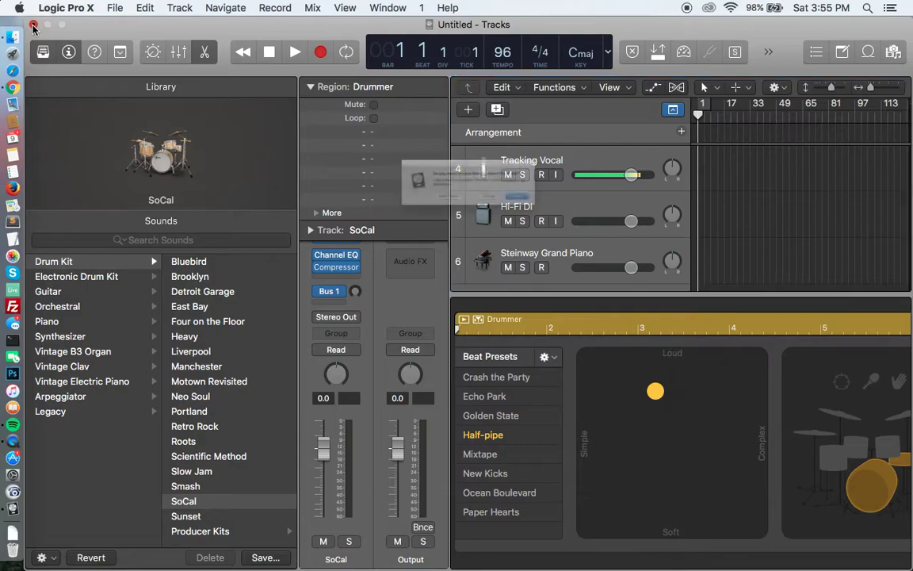
{"action": "left_click", "coordinate": [416, 215]}
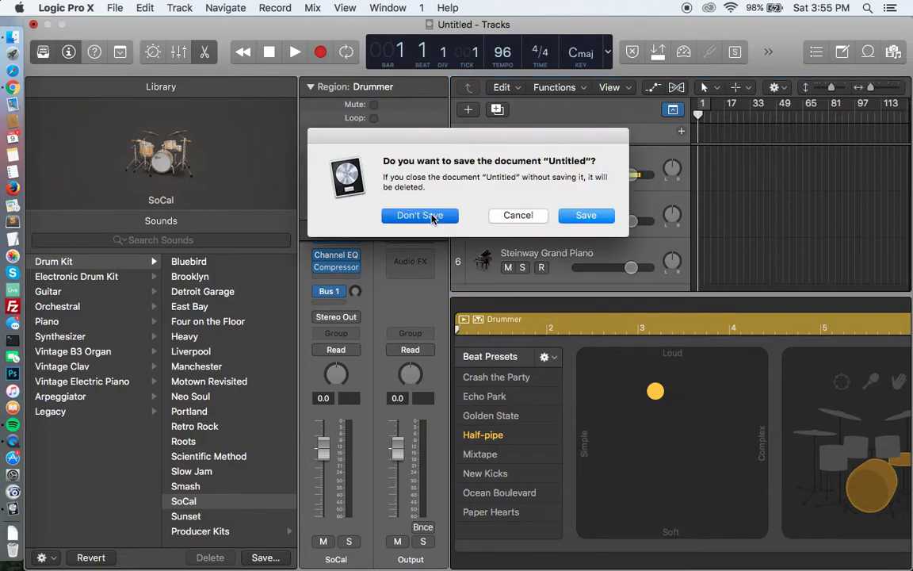
{"action": "left_click", "coordinate": [115, 7]}
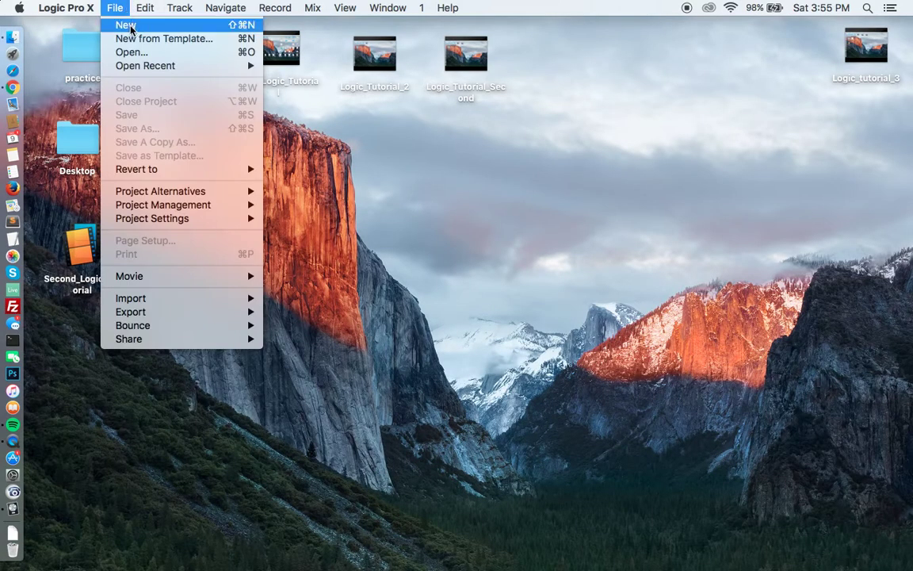
{"action": "left_click", "coordinate": [151, 39]}
{"action": "left_click", "coordinate": [343, 246]}
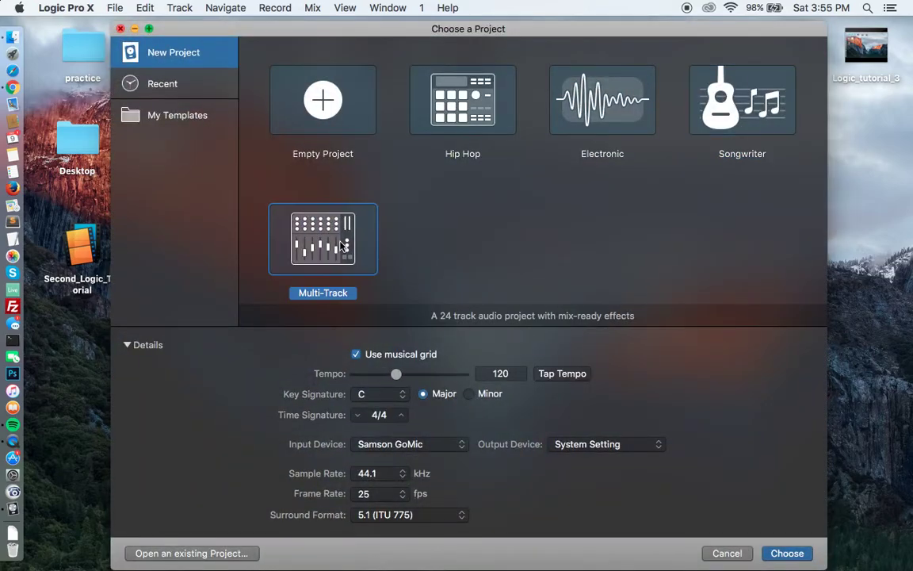
{"action": "left_click", "coordinate": [794, 559]}
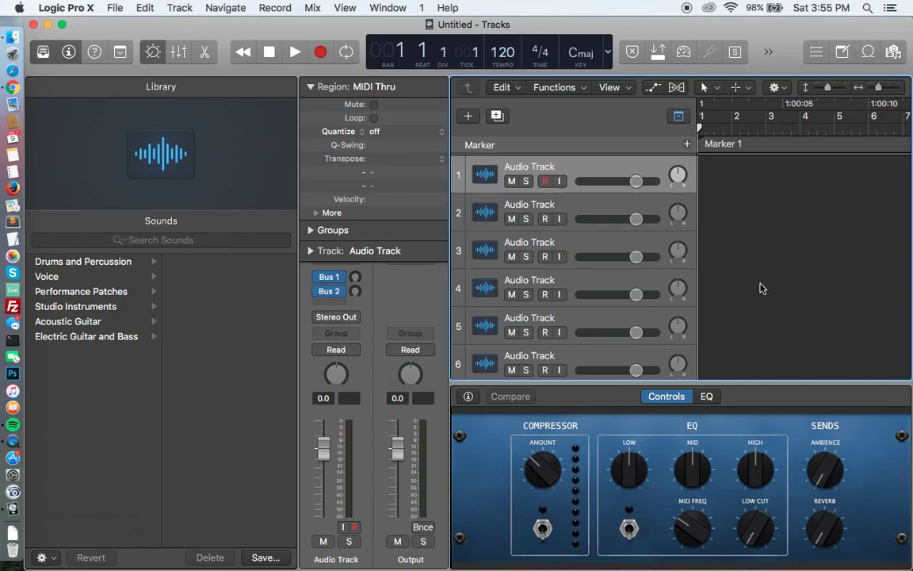
- Look through the Multi-Track template's full track list, from the first audio track to track 24 and the Master track
{"action": "scroll", "coordinate": [760, 288], "scroll_direction": "down", "scroll_amount": 15}
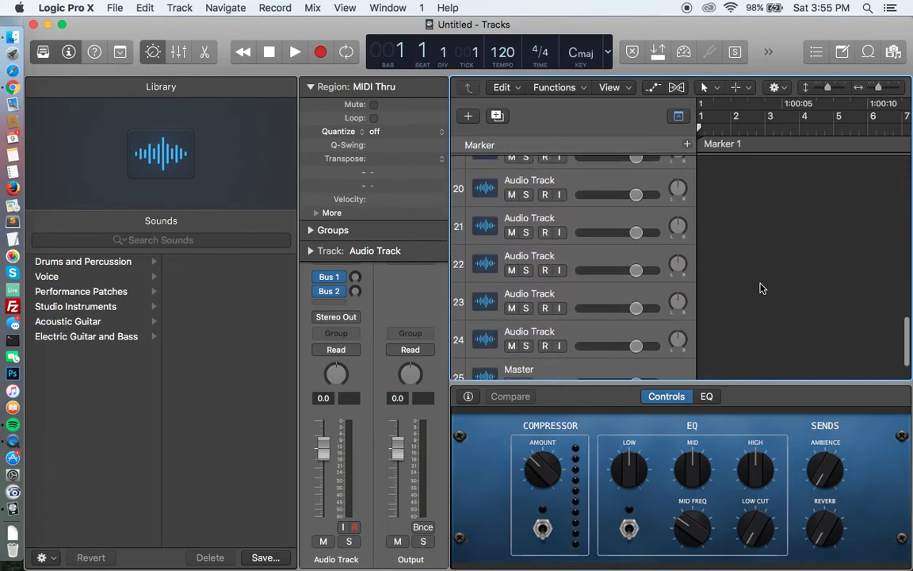
{"action": "scroll", "coordinate": [759, 288], "scroll_direction": "up", "scroll_amount": 15}
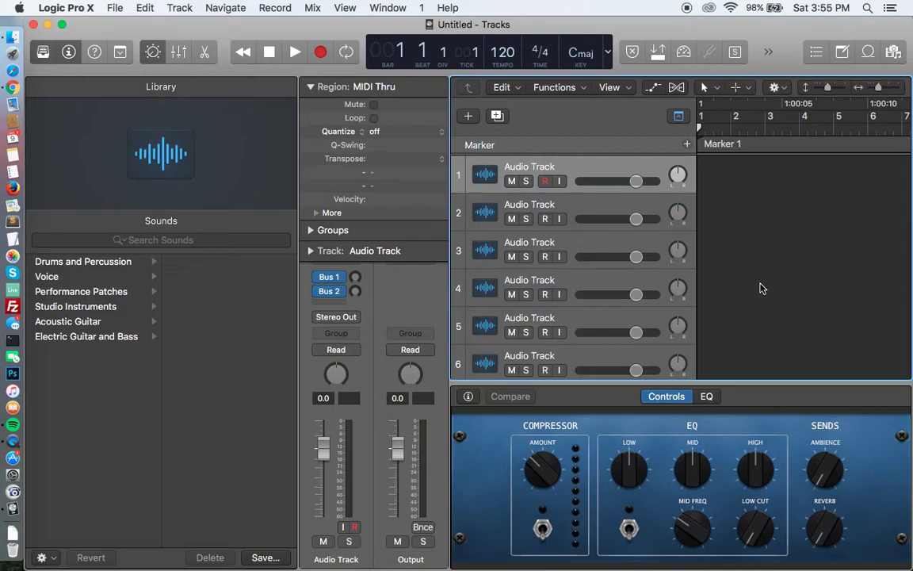
{"action": "scroll", "coordinate": [759, 289], "scroll_direction": "down", "scroll_amount": 2}
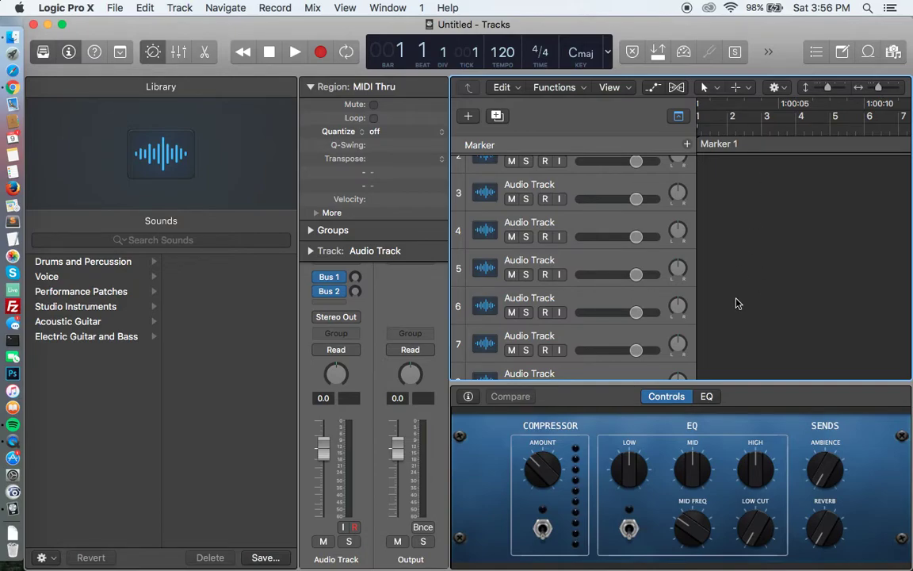
{"action": "scroll", "coordinate": [738, 303], "scroll_direction": "down", "scroll_amount": 2}
{"action": "scroll", "coordinate": [772, 373], "scroll_direction": "down", "scroll_amount": 10}
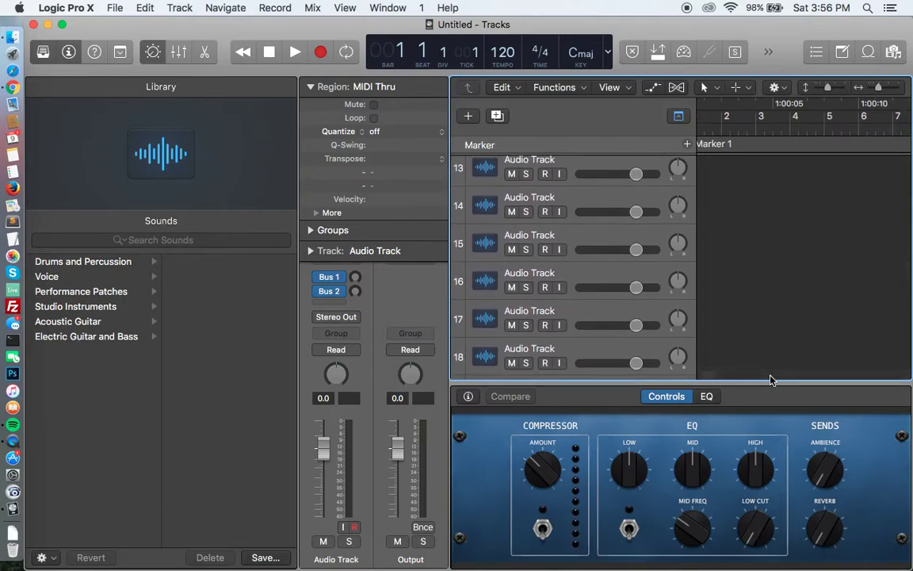
{"action": "scroll", "coordinate": [771, 372], "scroll_direction": "down", "scroll_amount": 5}
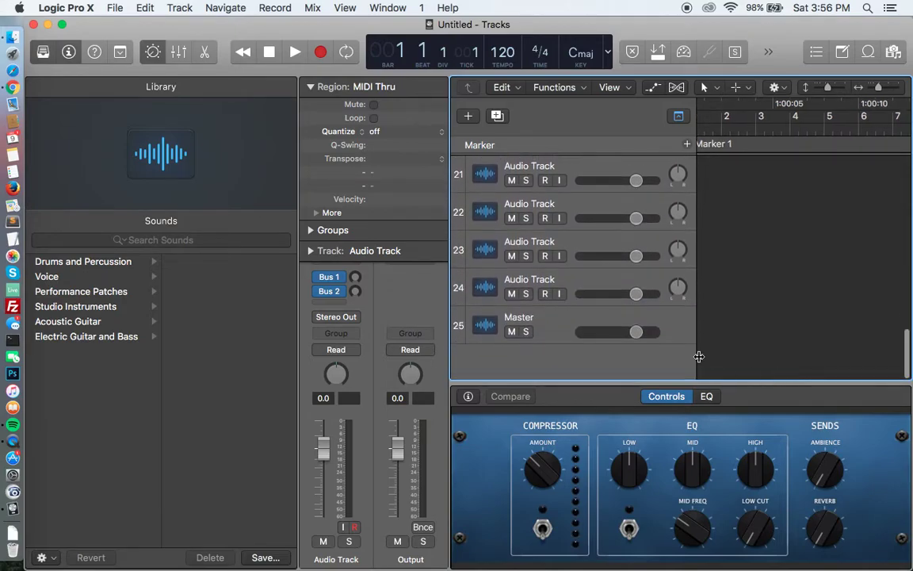
{"action": "left_click", "coordinate": [569, 317]}
{"action": "left_click", "coordinate": [590, 279]}
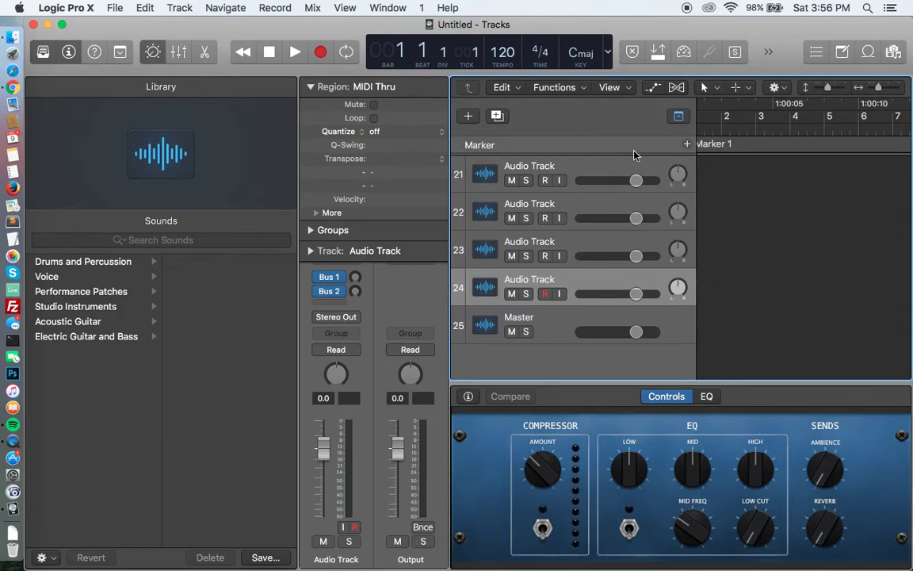
{"action": "scroll", "coordinate": [717, 372], "scroll_direction": "up", "scroll_amount": 15}
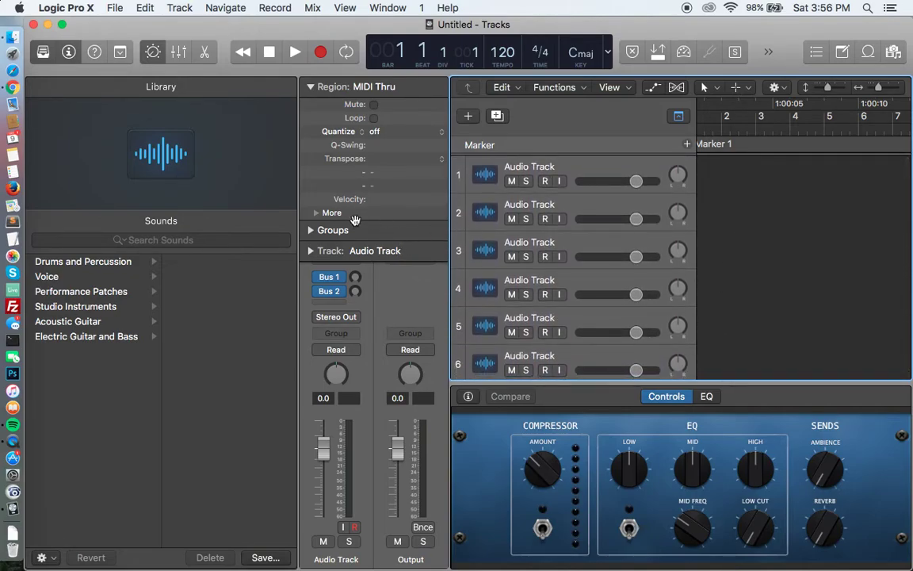
- Open audio track 1's Channel EQ and boost the 7000 Hz high shelf to +20.5 dB and the 510 Hz band to +6.0 dB
{"action": "left_click", "coordinate": [578, 173]}
{"action": "left_click", "coordinate": [311, 88]}
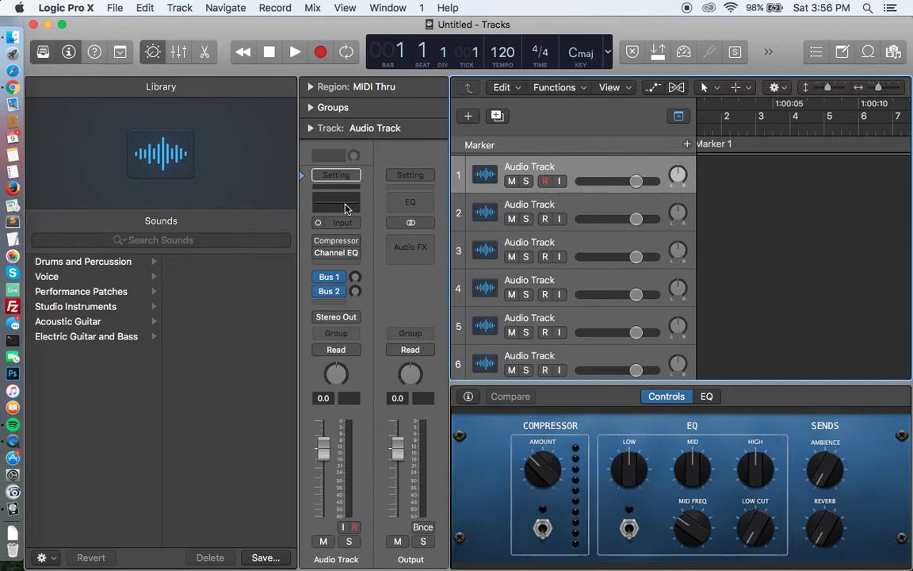
{"action": "left_click", "coordinate": [345, 207]}
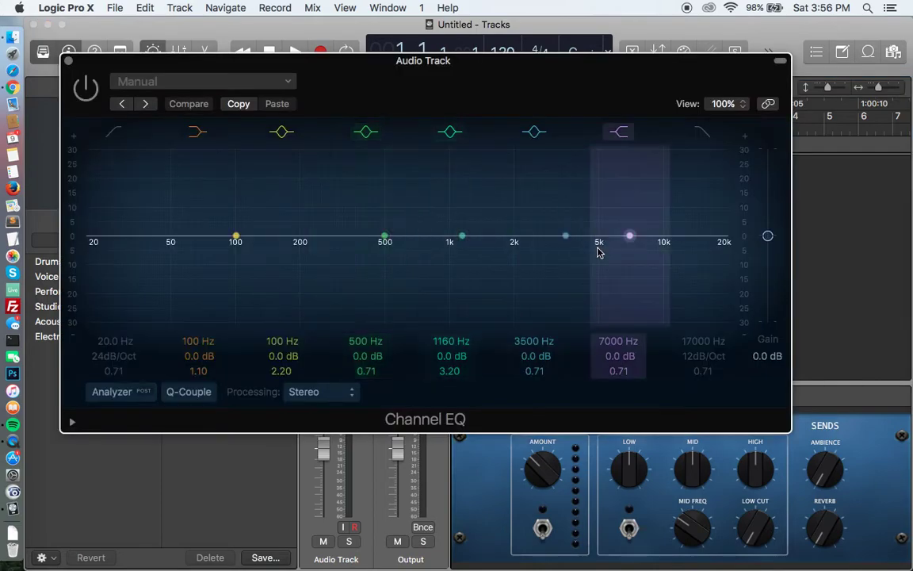
{"action": "left_click_drag", "start_coordinate": [597, 250], "coordinate": [621, 161]}
{"action": "left_click_drag", "start_coordinate": [386, 237], "coordinate": [387, 219]}
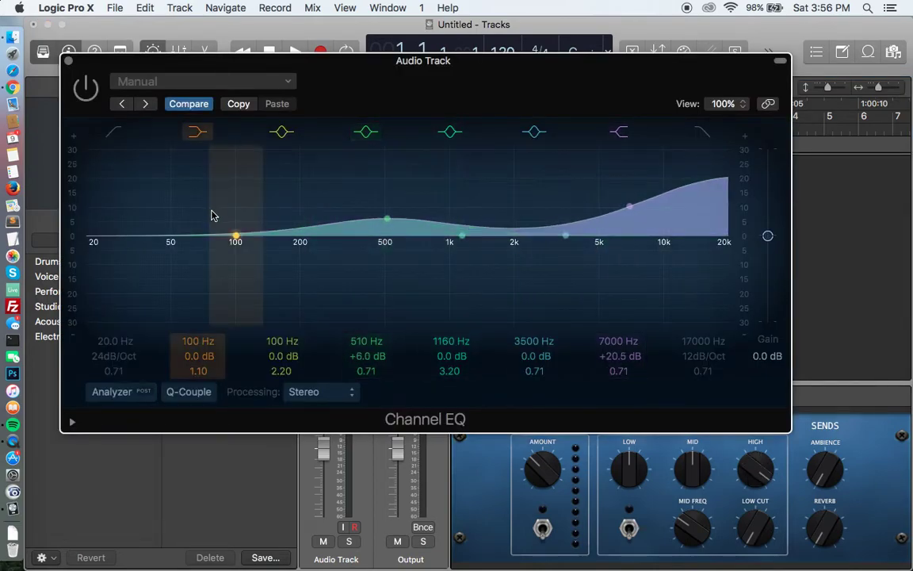
- Set the Channel EQ's low shelf to +12.0 dB at 124 Hz, lower the 1160 Hz band to -2.5 dB, and close the EQ
{"action": "left_click_drag", "start_coordinate": [234, 221], "coordinate": [238, 194]}
{"action": "left_click_drag", "start_coordinate": [465, 237], "coordinate": [466, 256]}
{"action": "mouse_move", "coordinate": [231, 212]}
{"action": "left_mouse_down"}
{"action": "mouse_move", "coordinate": [242, 295]}
{"action": "mouse_move", "coordinate": [247, 204]}
{"action": "left_mouse_up"}
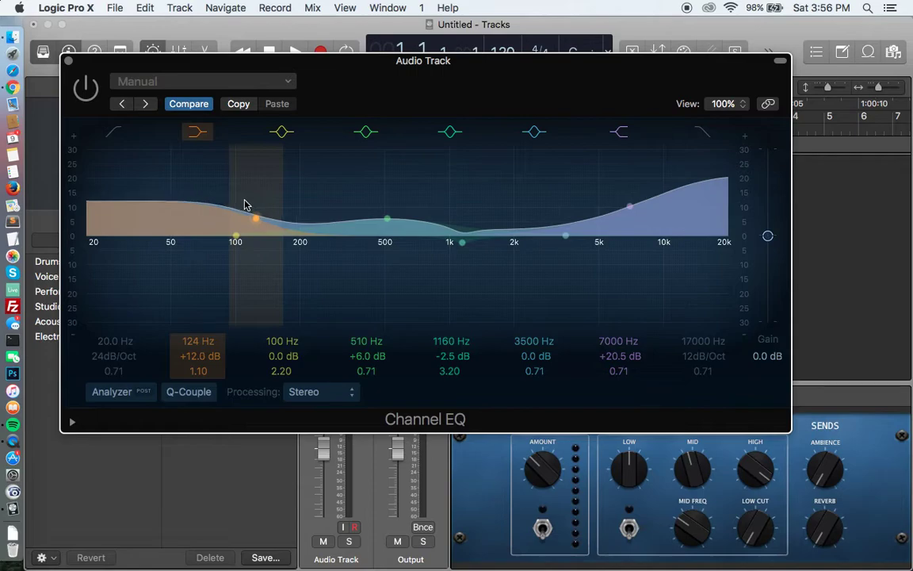
{"action": "left_click", "coordinate": [69, 61]}
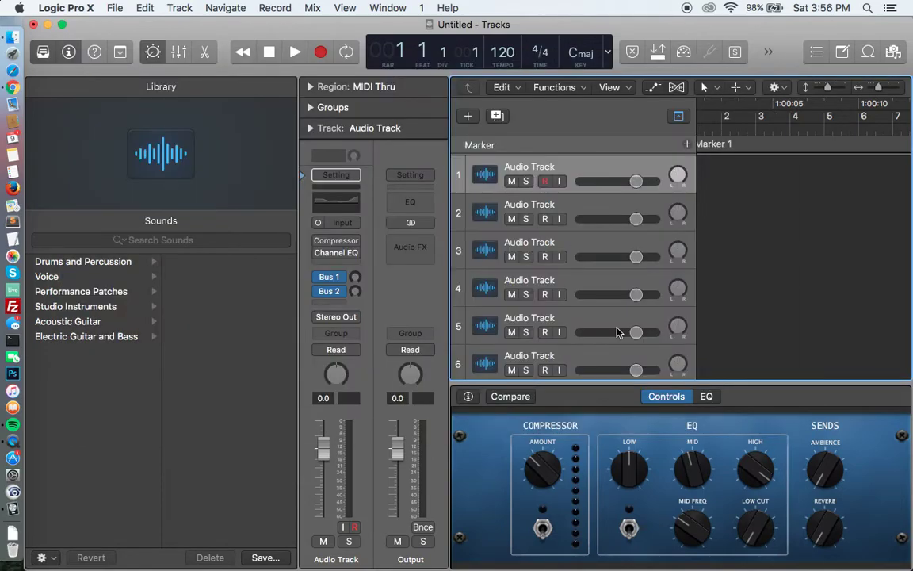
{"action": "scroll", "coordinate": [618, 332], "scroll_direction": "down", "scroll_amount": 10}
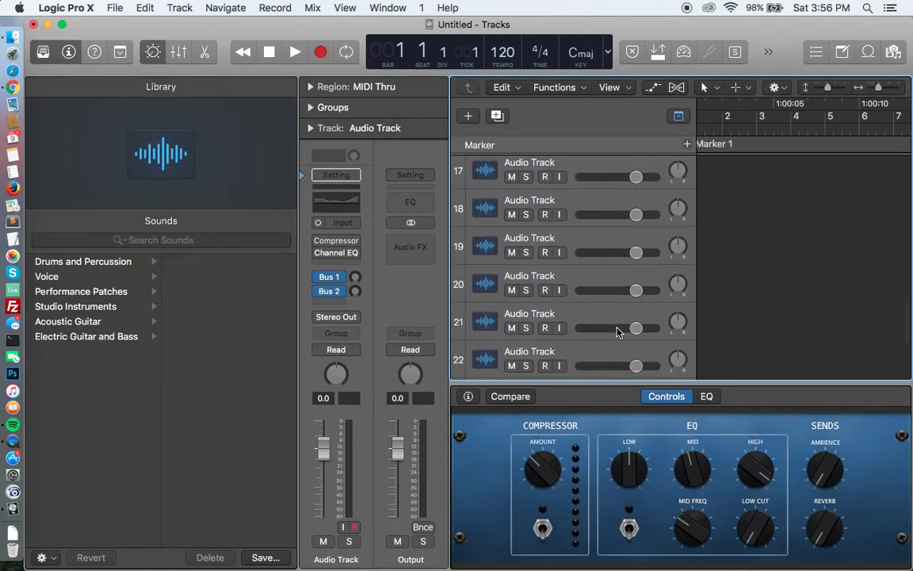
{"action": "scroll", "coordinate": [619, 332], "scroll_direction": "down", "scroll_amount": 3}
{"action": "scroll", "coordinate": [618, 332], "scroll_direction": "up", "scroll_amount": 15}
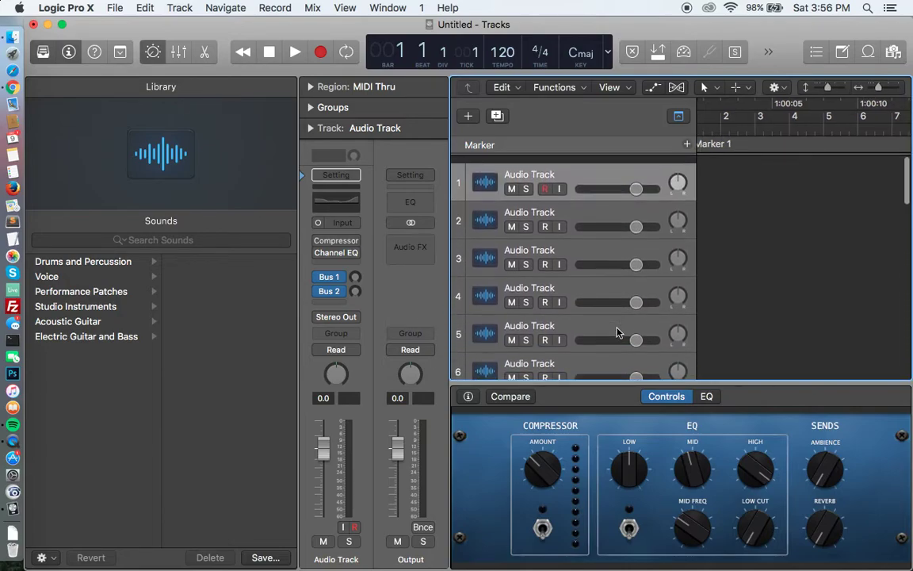